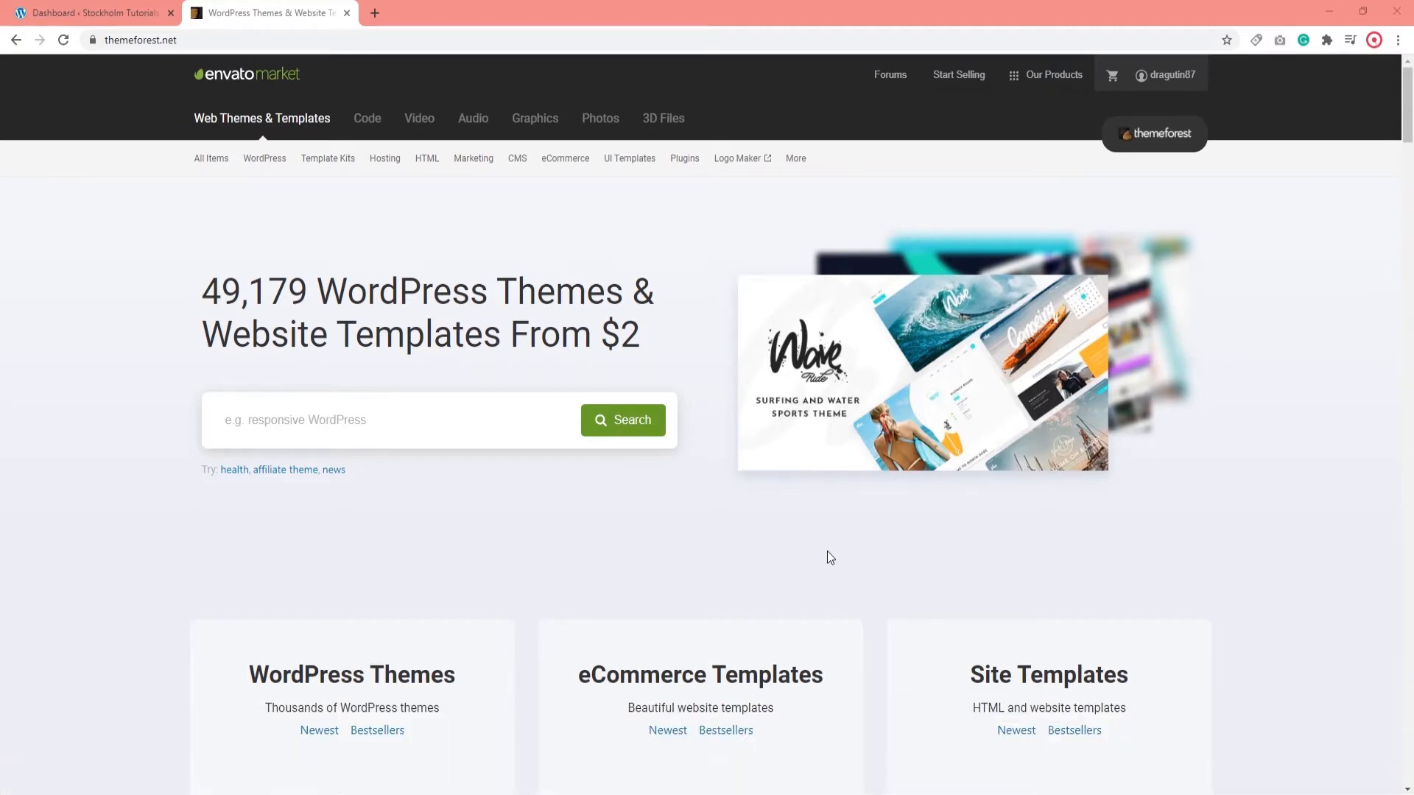
- Open the account's ThemeForest downloads and download all files and documentation for the Stockholm theme
{"action": "mouse_move", "coordinate": [1146, 75]}
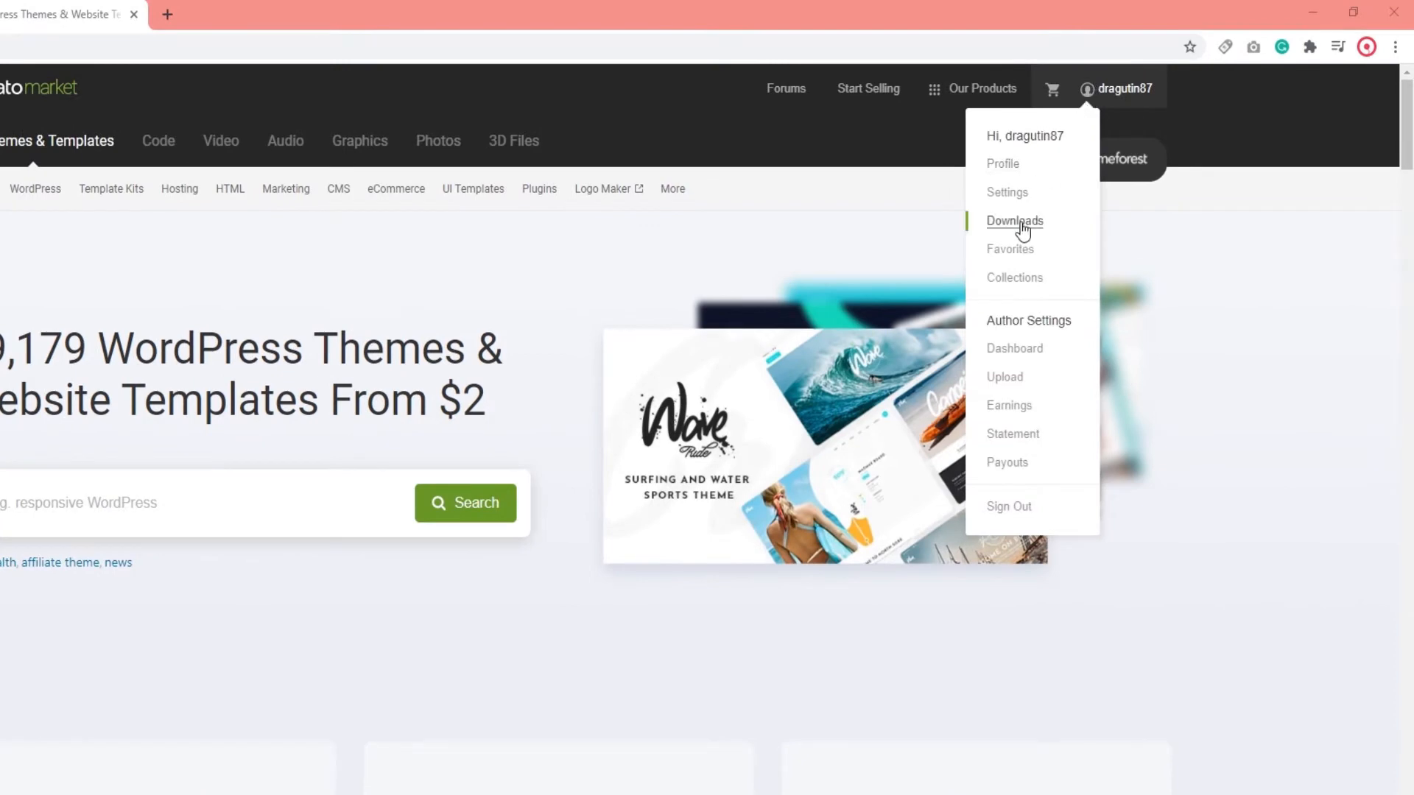
{"action": "left_click", "coordinate": [1011, 199]}
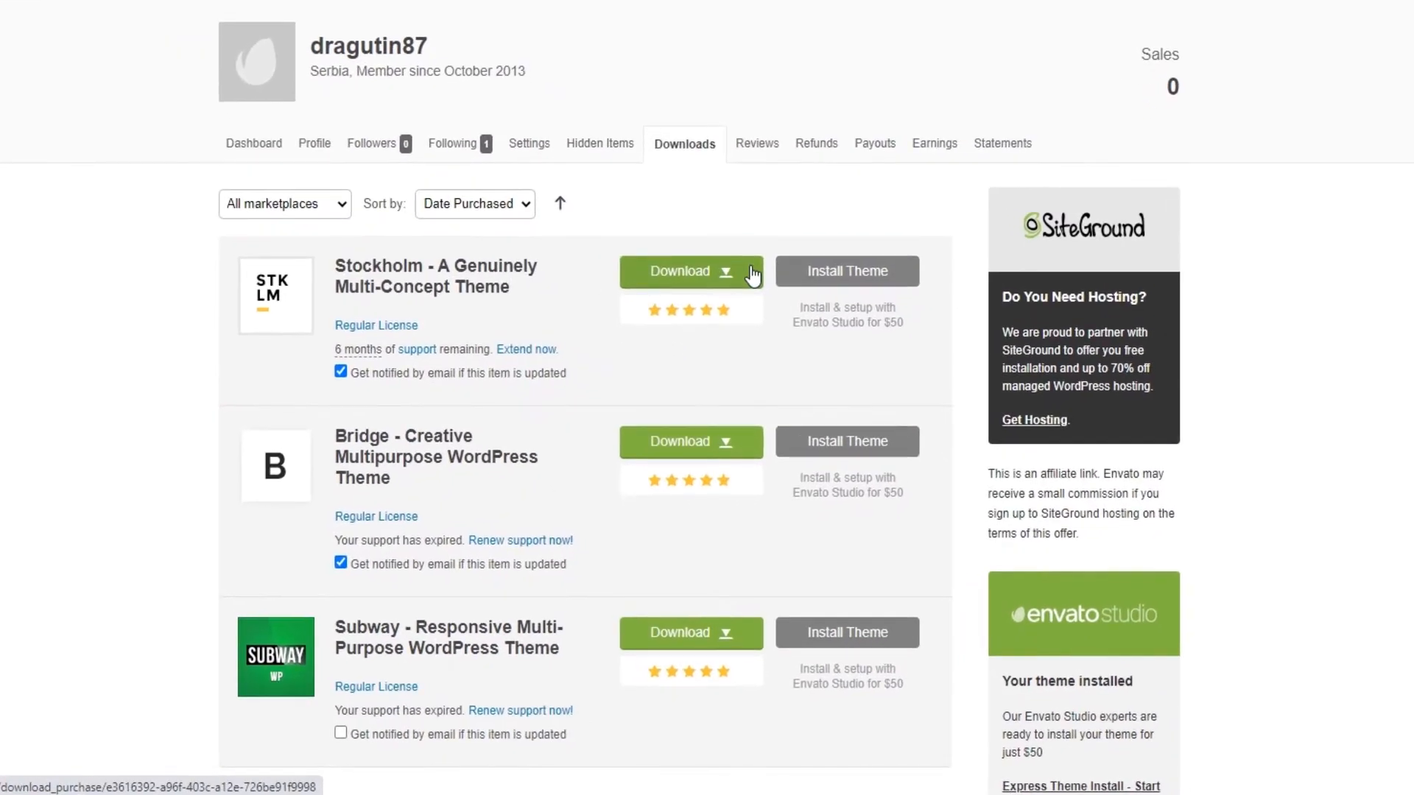
{"action": "left_click", "coordinate": [741, 393]}
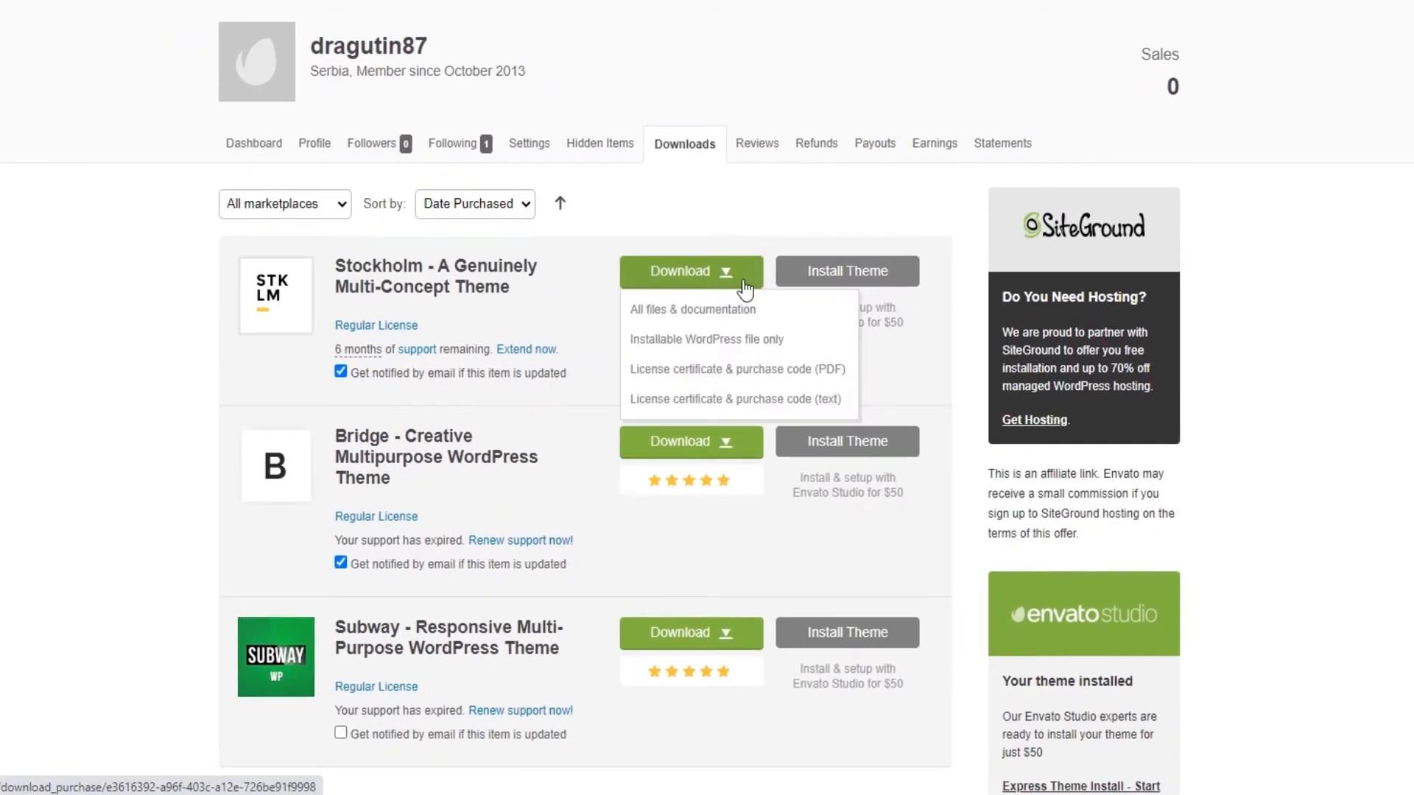
{"action": "left_click", "coordinate": [737, 310]}
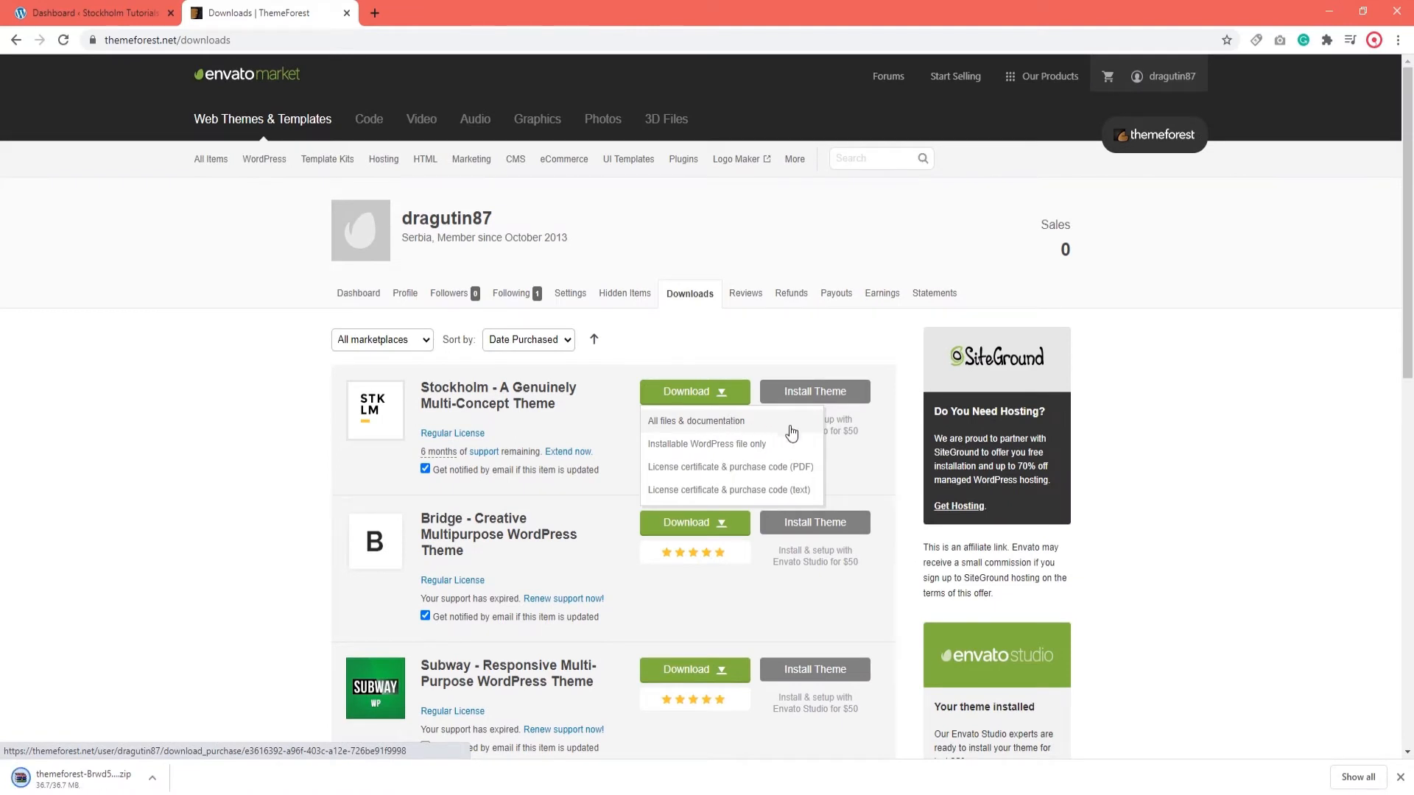
{"action": "left_click", "coordinate": [891, 468]}
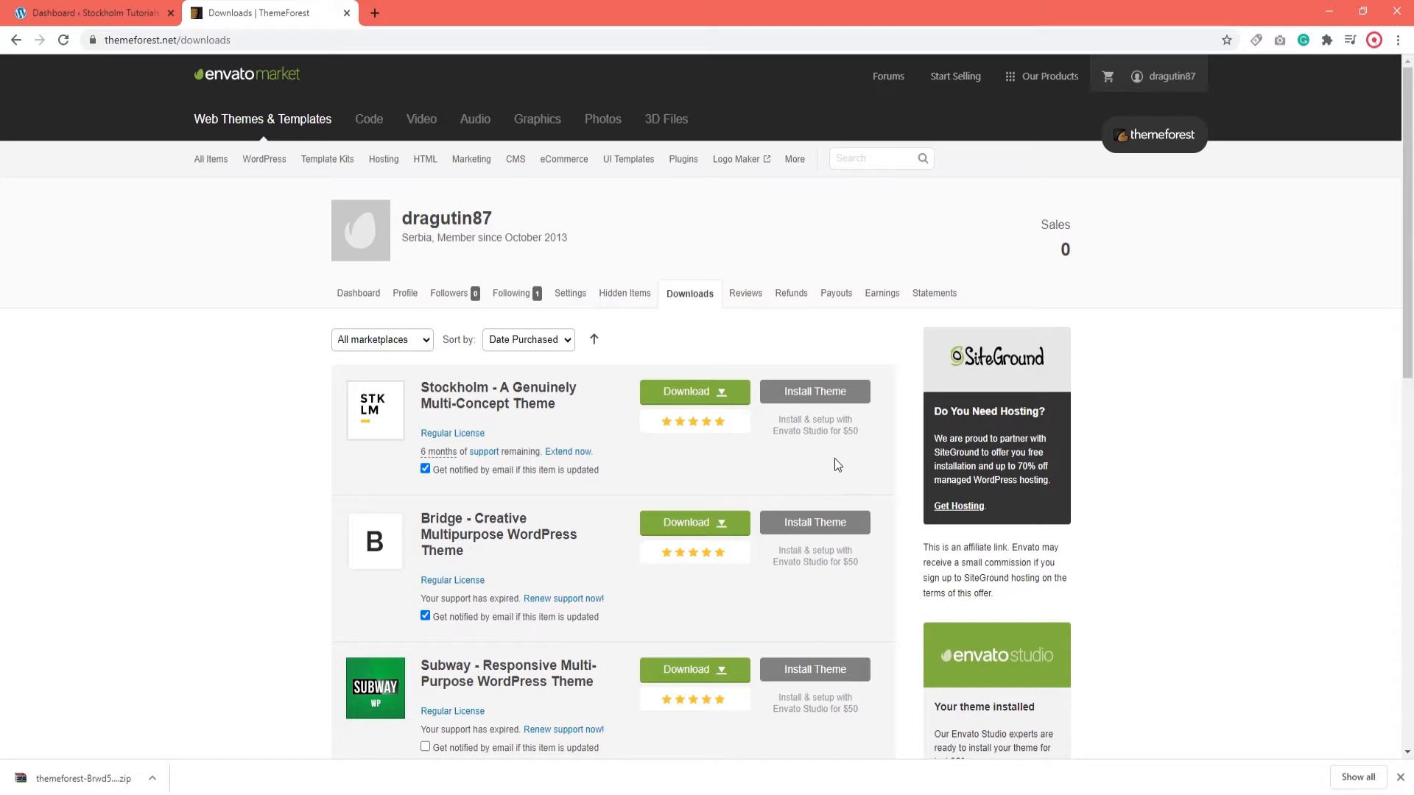
{"action": "left_click_drag", "start_coordinate": [773, 432], "coordinate": [829, 433]}
{"action": "left_click", "coordinate": [869, 462]}
- Switch to the desktop, open the downloaded theme archive in WinRAR and extract stockholm.zip to the desktop
{"action": "left_click", "coordinate": [1330, 13]}
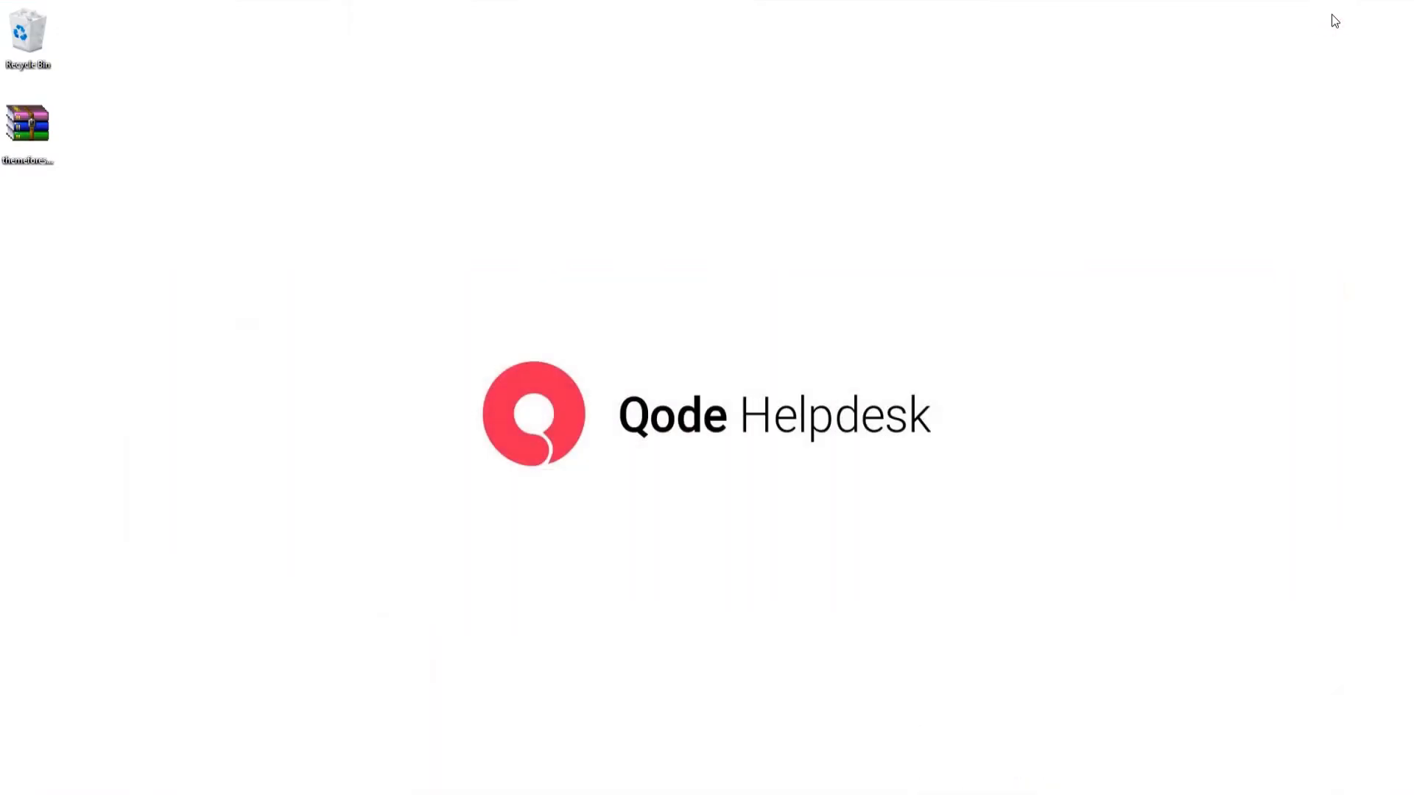
{"action": "right_click", "coordinate": [33, 131]}
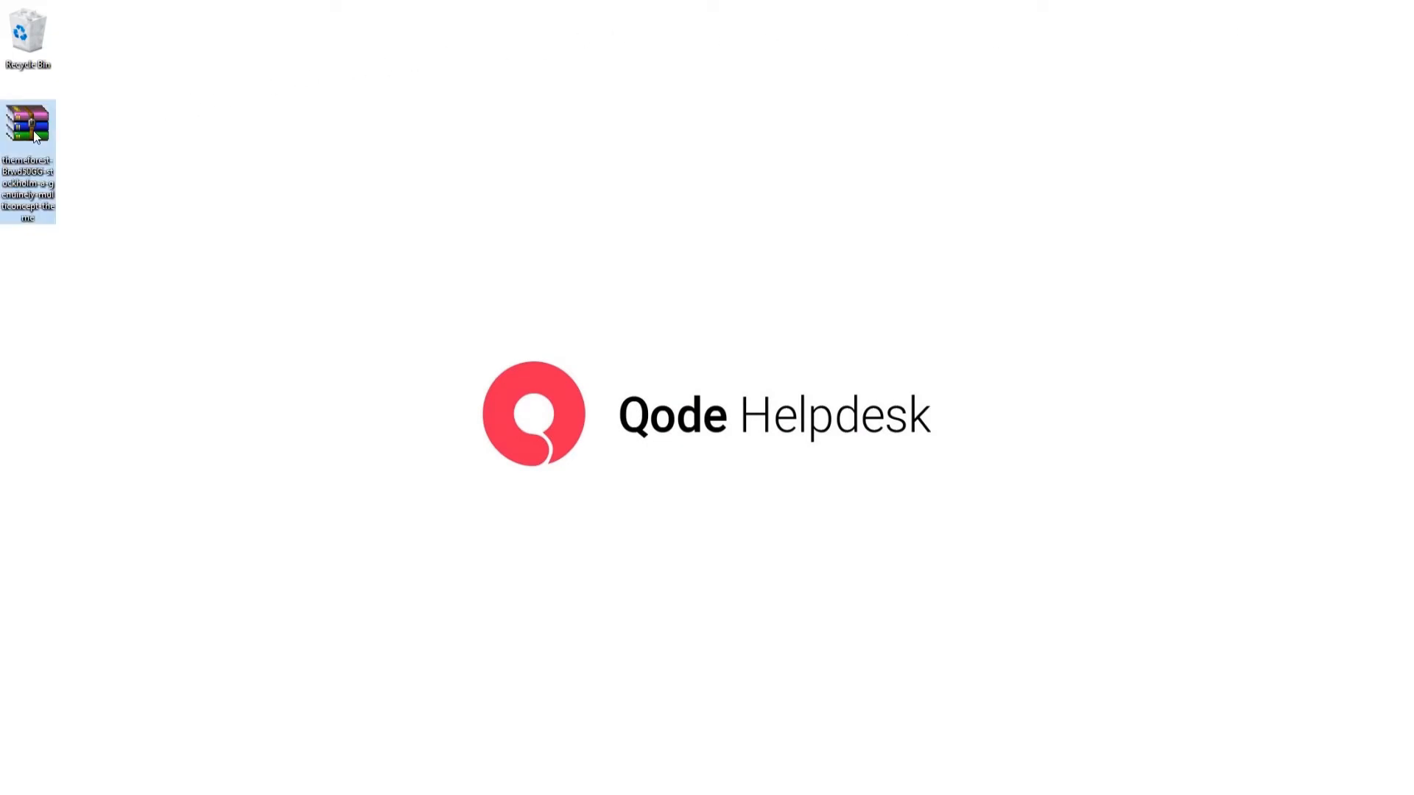
{"action": "left_click", "coordinate": [61, 141]}
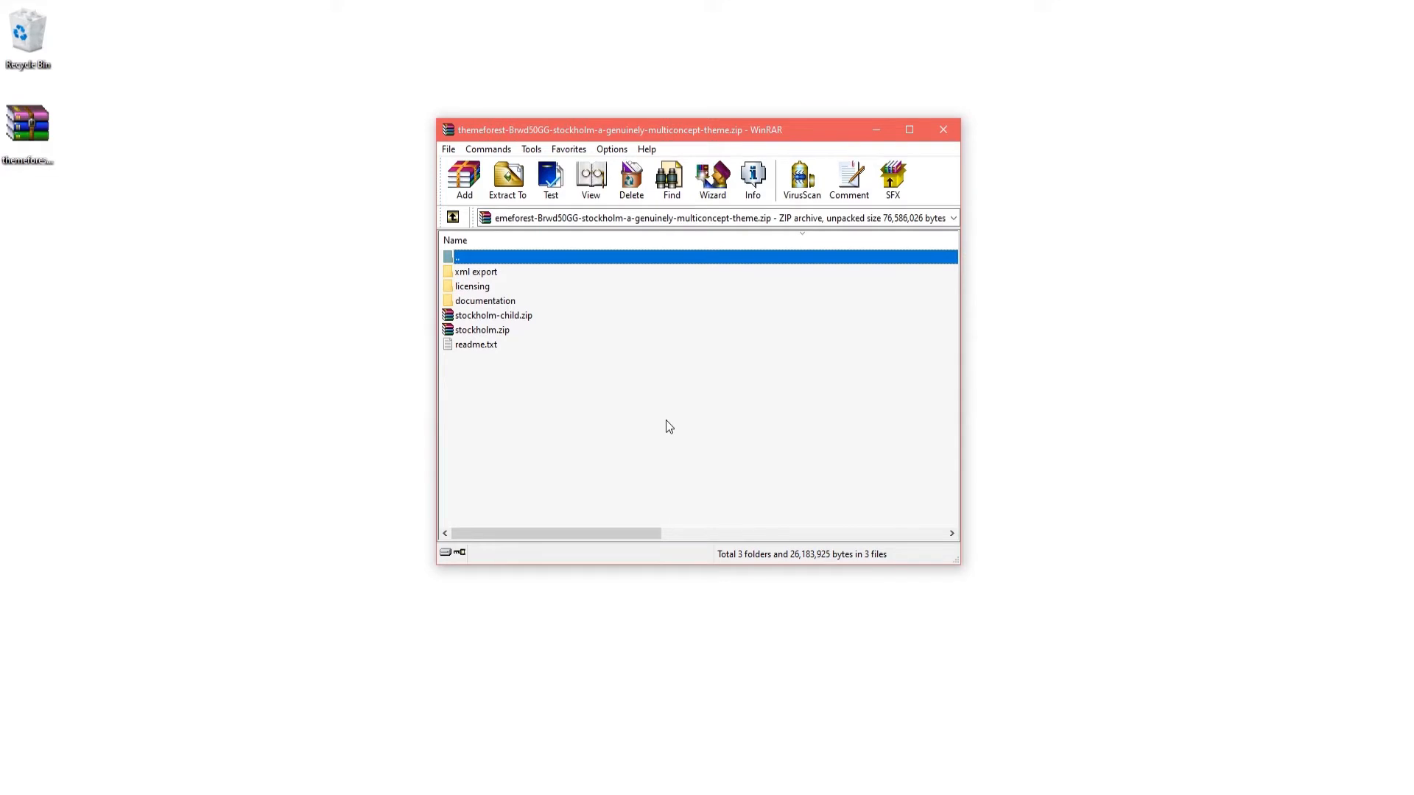
{"action": "left_click", "coordinate": [474, 330]}
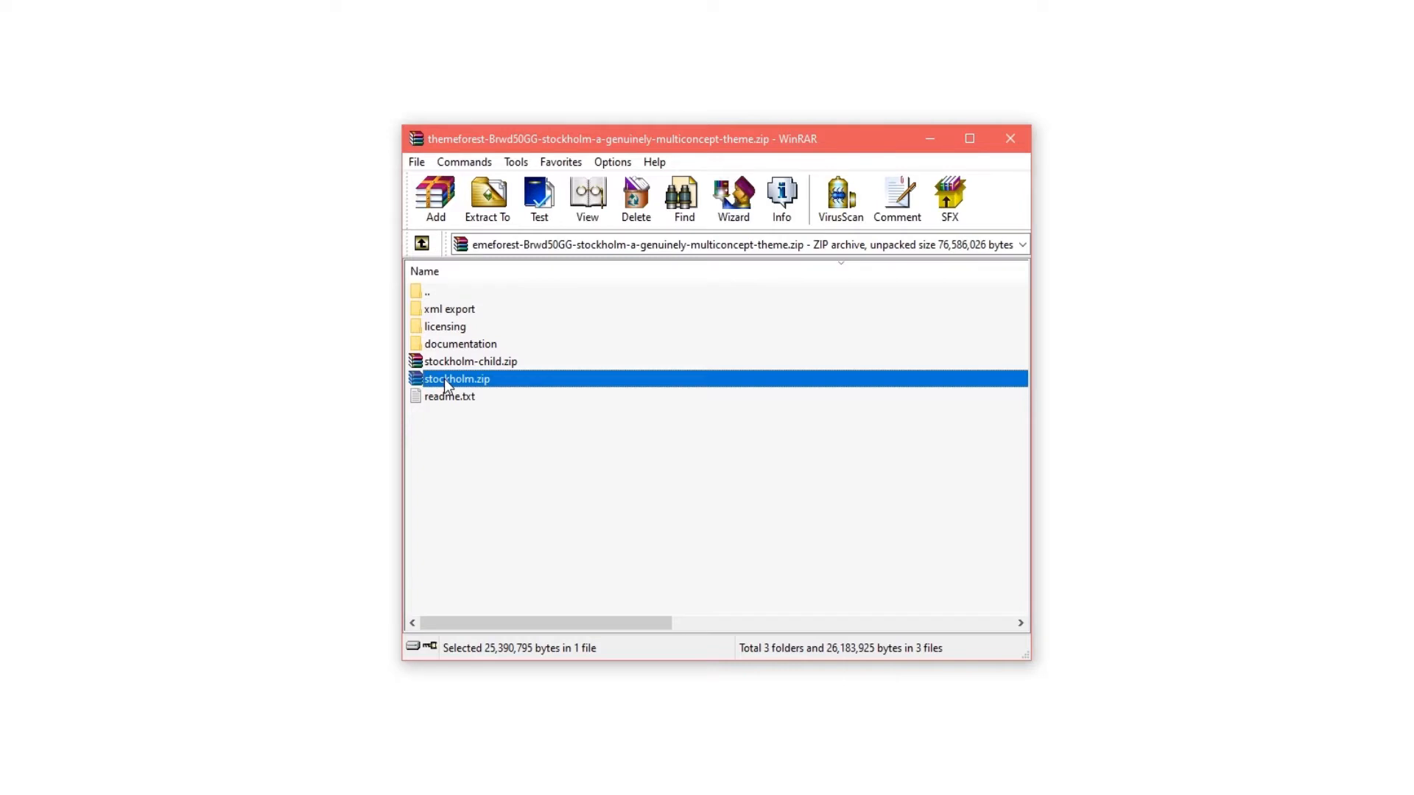
{"action": "left_click_drag", "start_coordinate": [444, 378], "coordinate": [307, 389]}
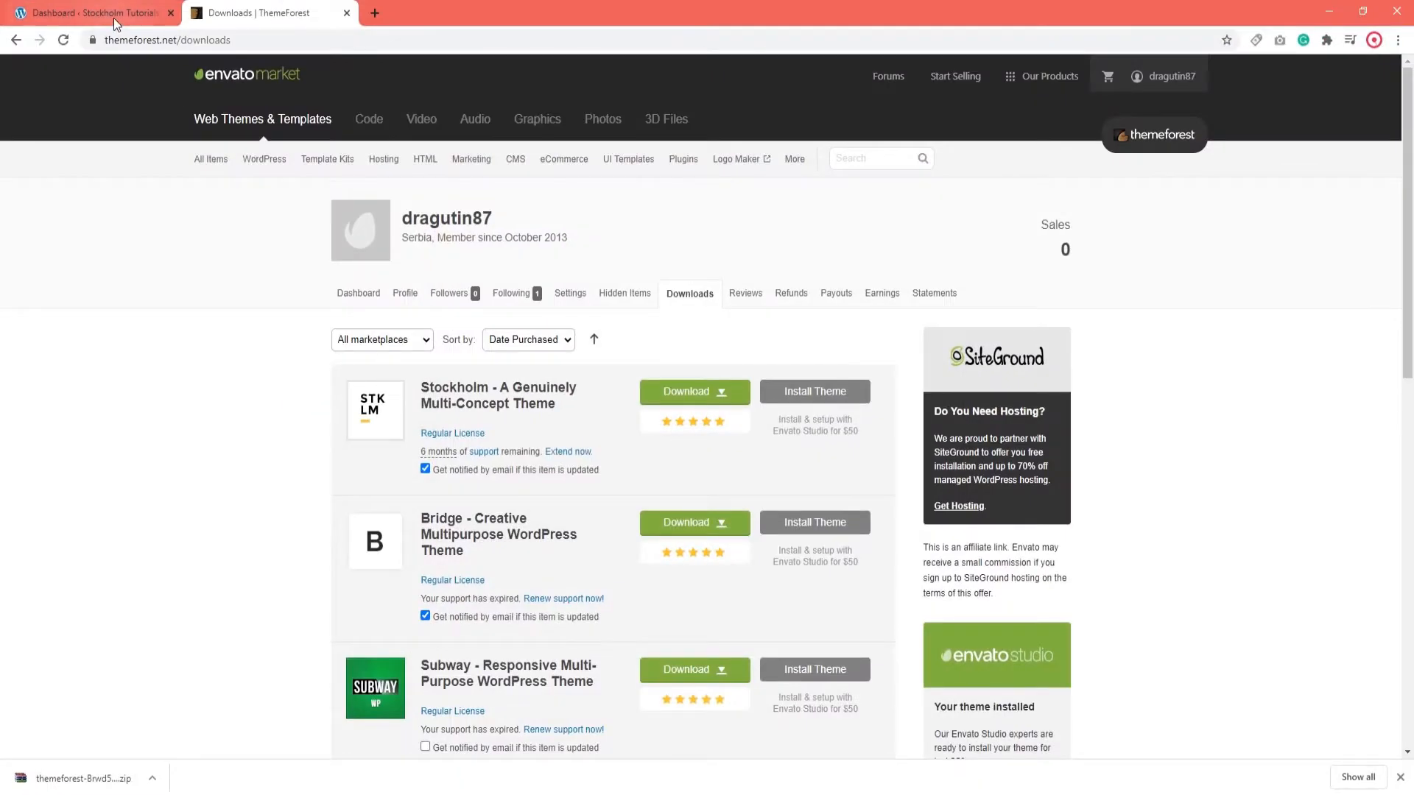
- Switch to the WordPress dashboard in the browser and open the theme upload form for adding a new theme
{"action": "left_click", "coordinate": [122, 37]}
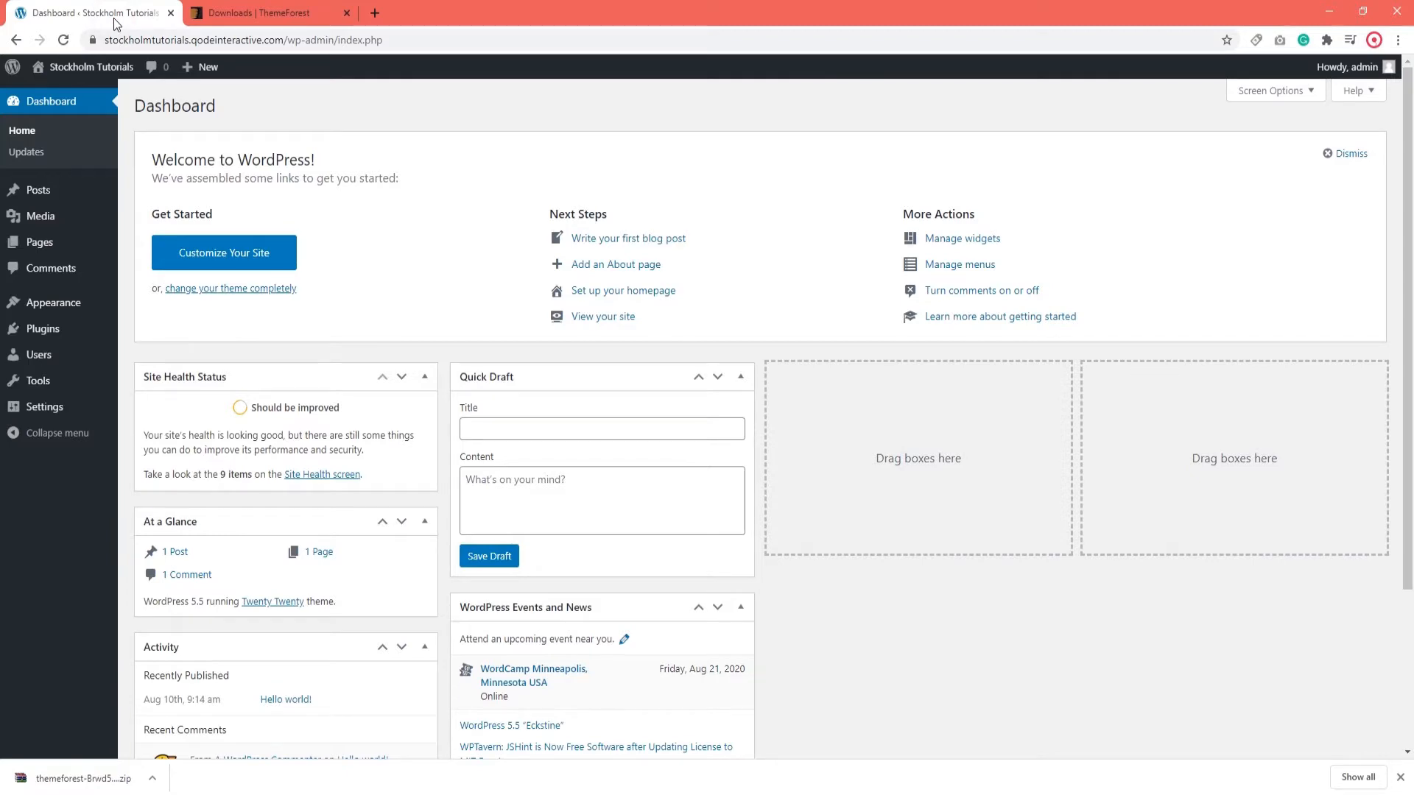
{"action": "mouse_move", "coordinate": [78, 305]}
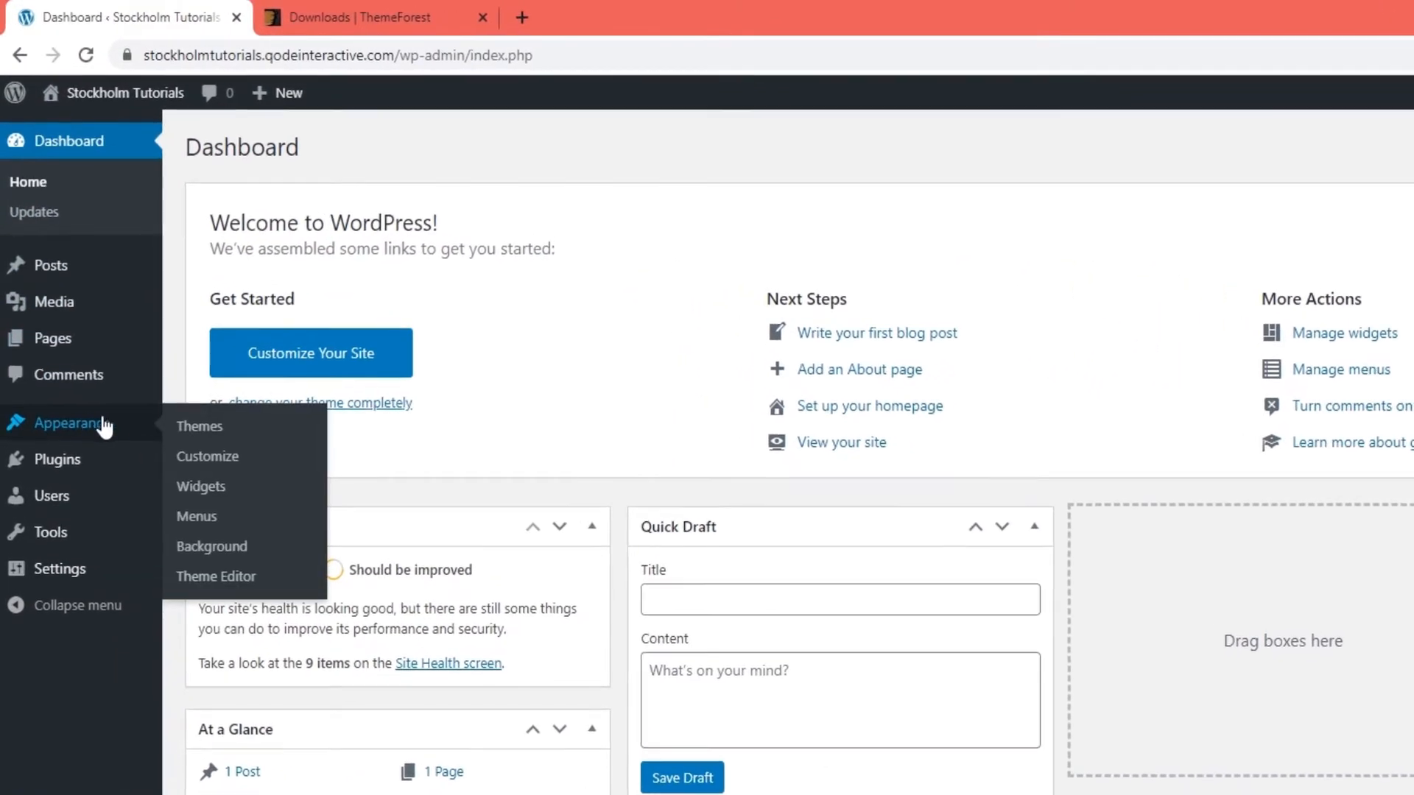
{"action": "left_click", "coordinate": [174, 434]}
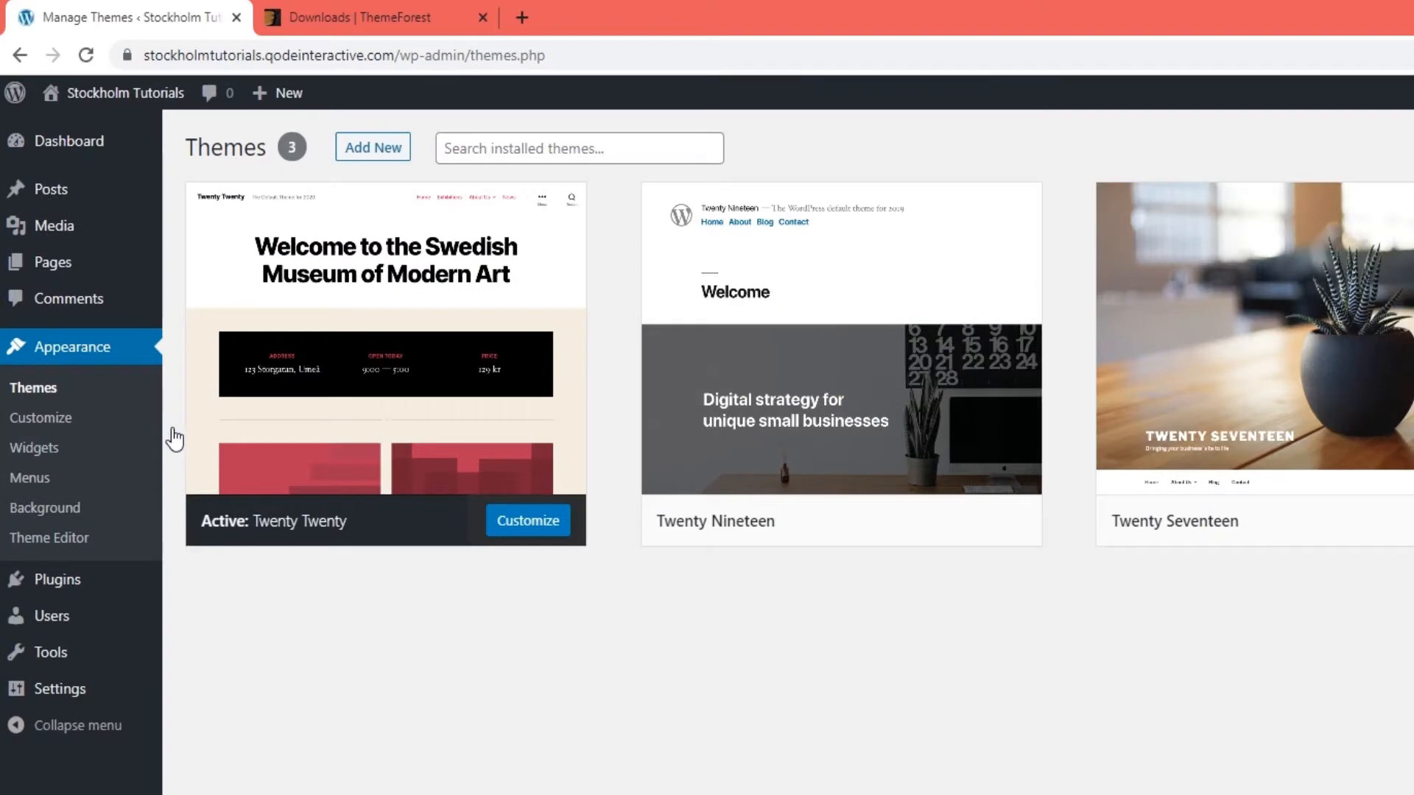
{"action": "left_click", "coordinate": [364, 152]}
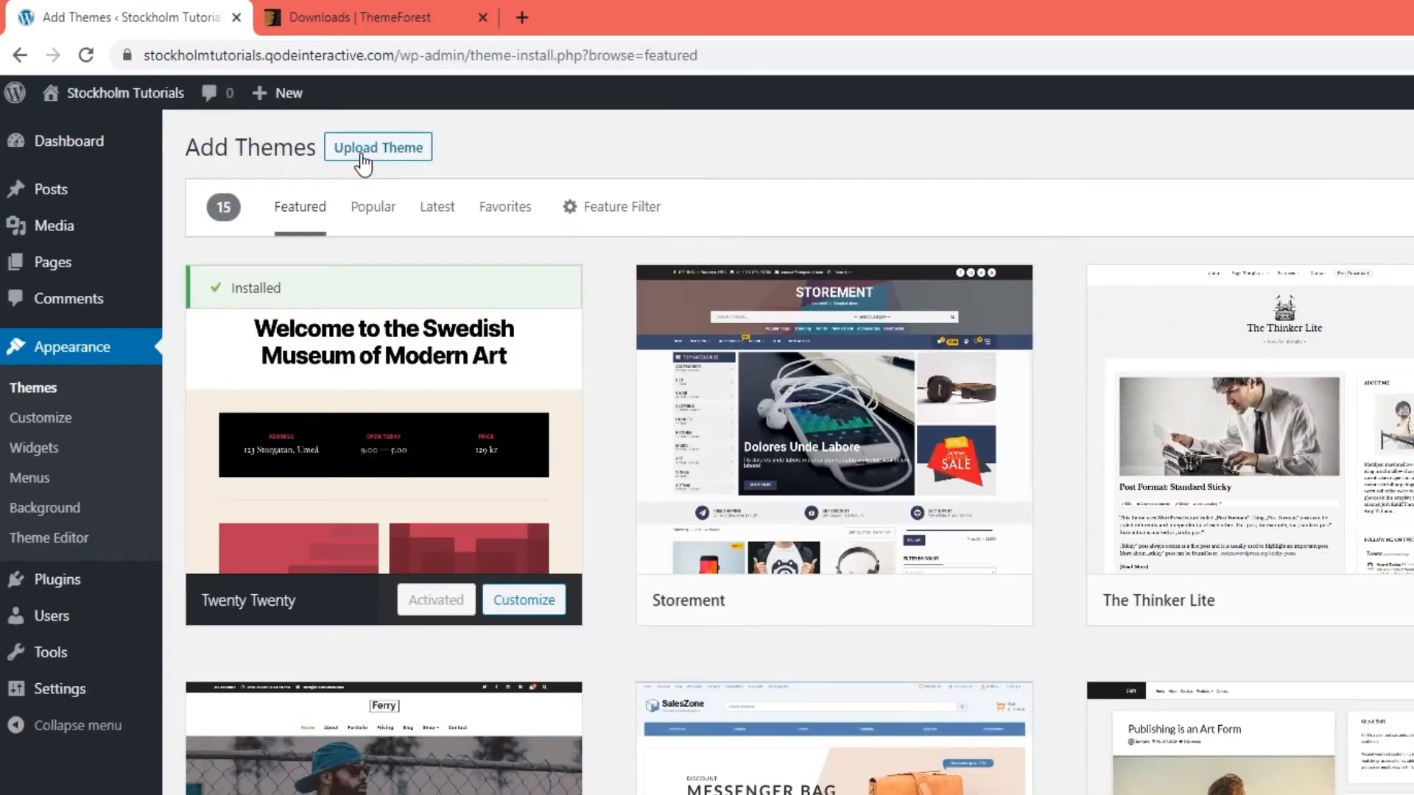
{"action": "left_click", "coordinate": [361, 151]}
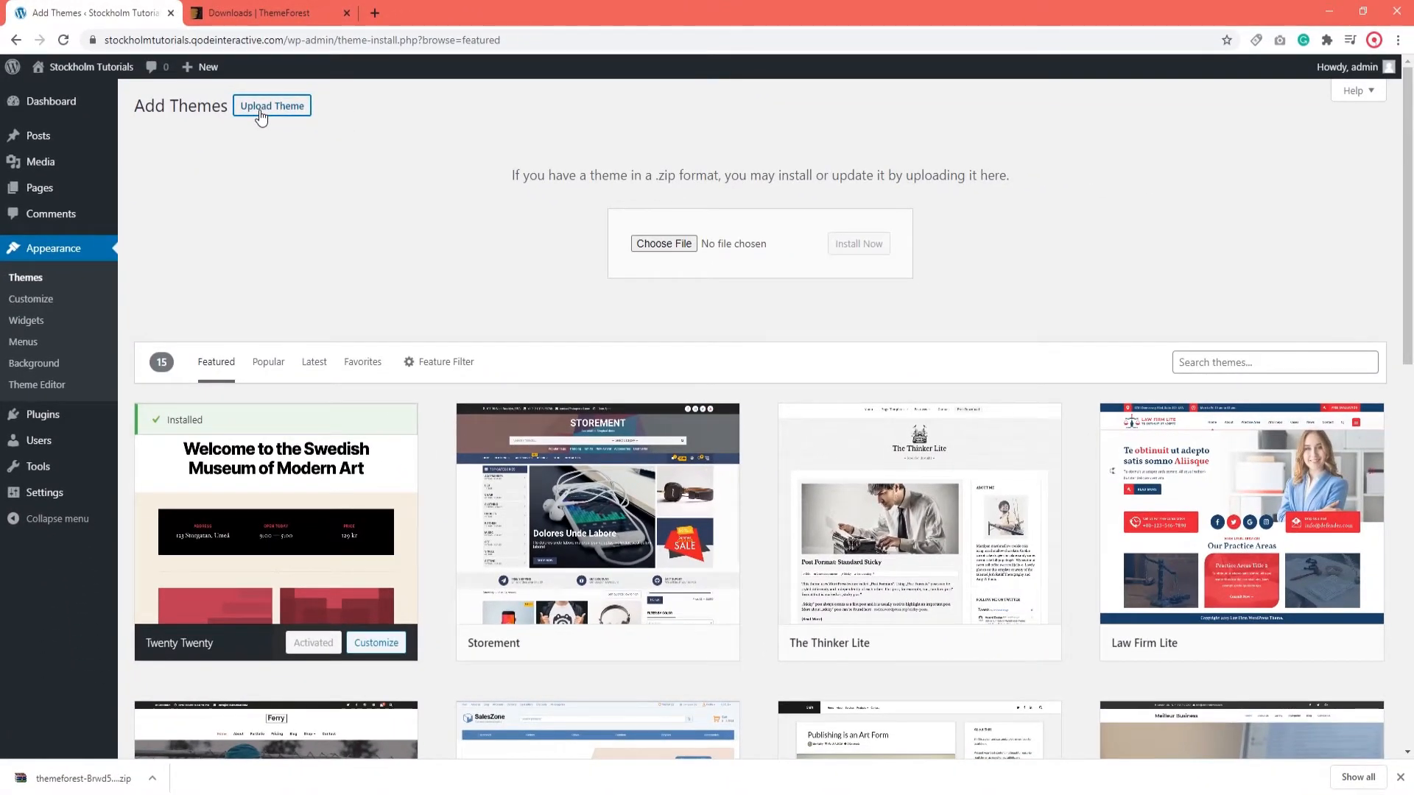
- Upload stockholm.zip from the desktop, then install and activate the Stockholm theme
{"action": "left_click", "coordinate": [666, 244]}
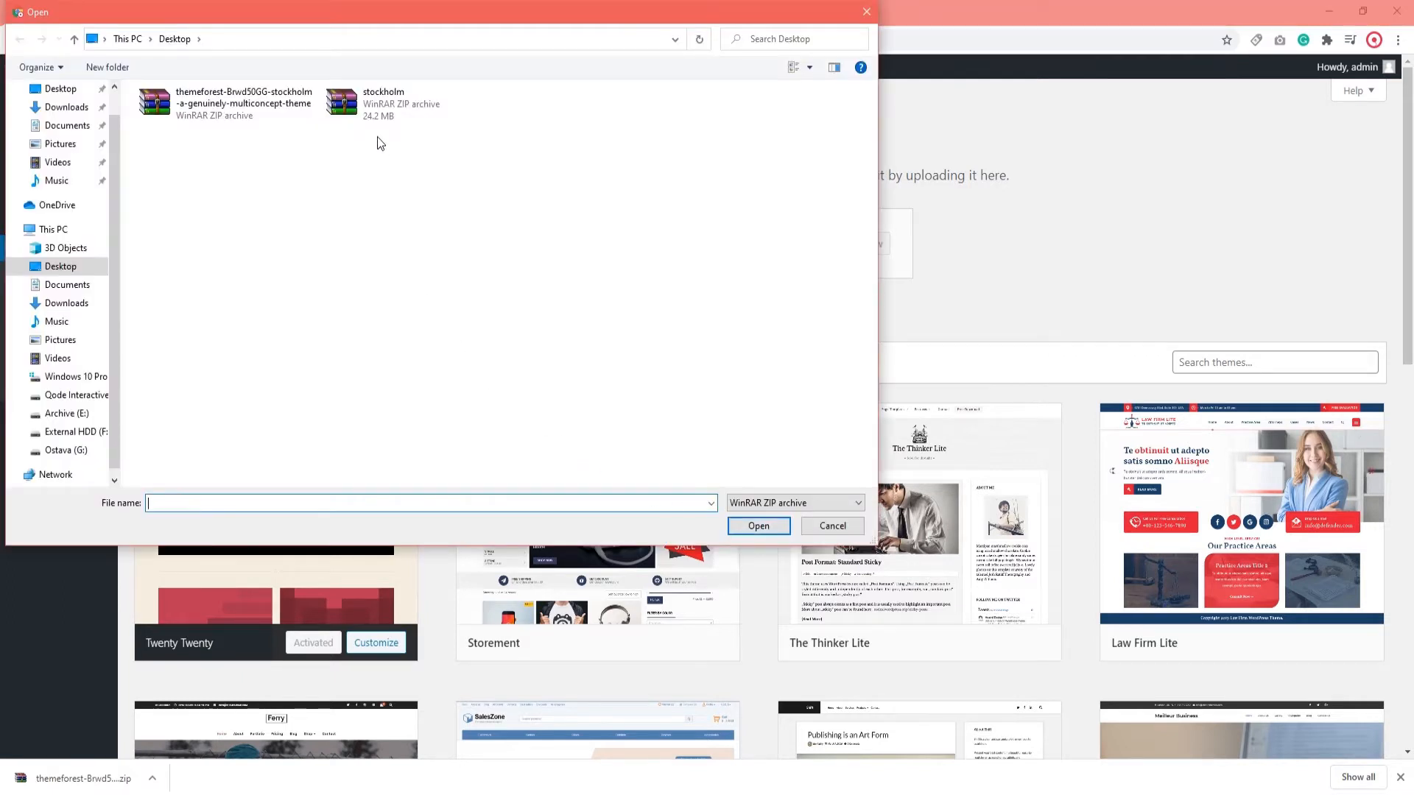
{"action": "left_click", "coordinate": [377, 115]}
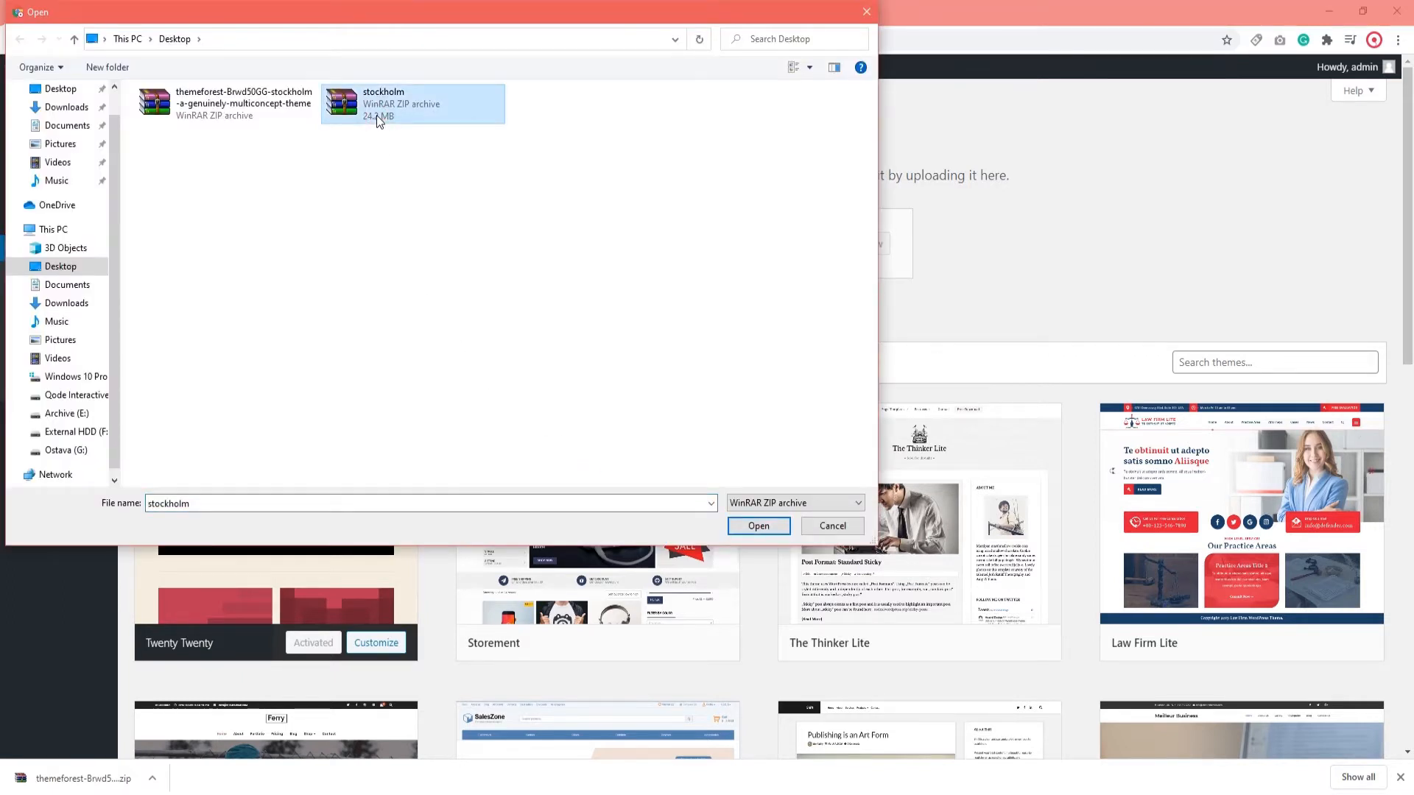
{"action": "left_click", "coordinate": [741, 531]}
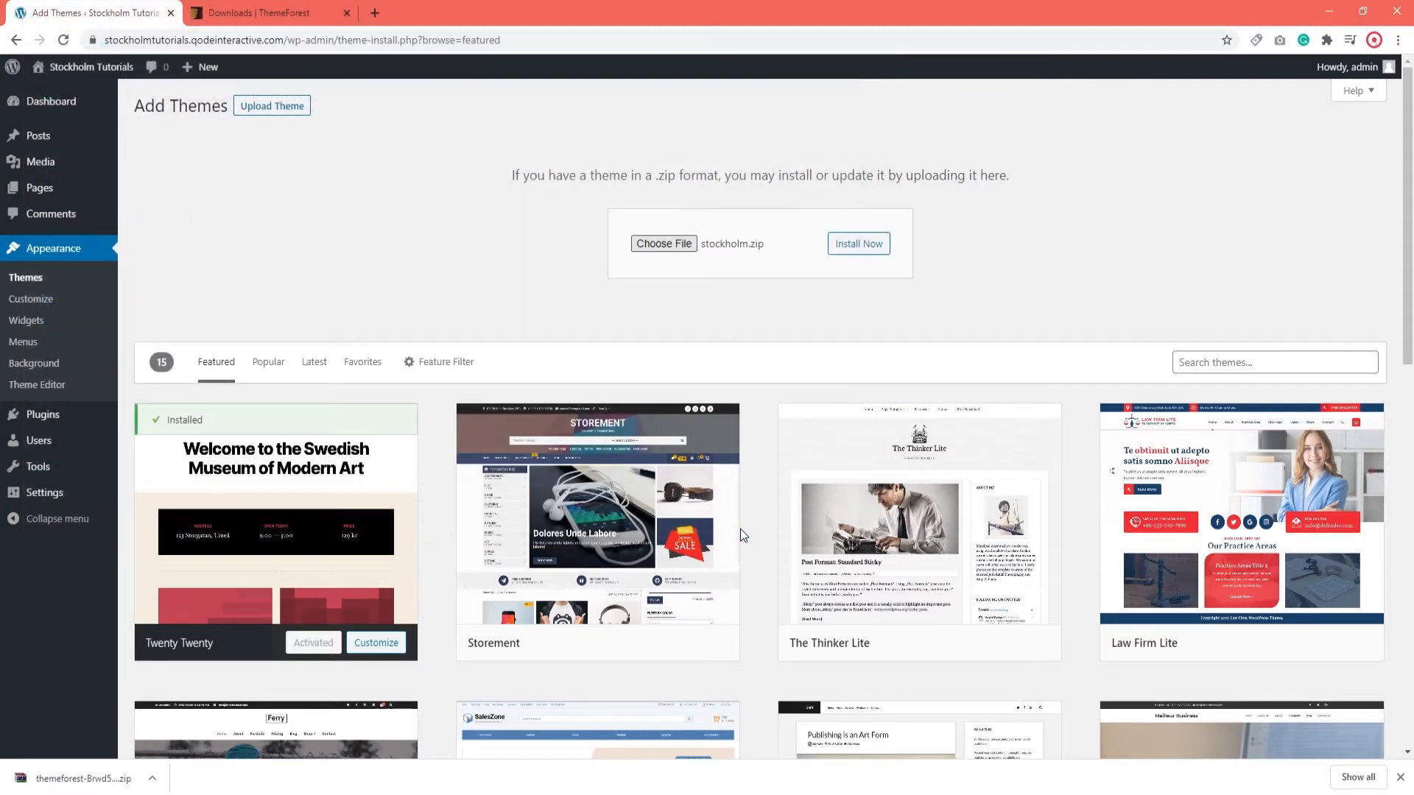
{"action": "left_click", "coordinate": [853, 251]}
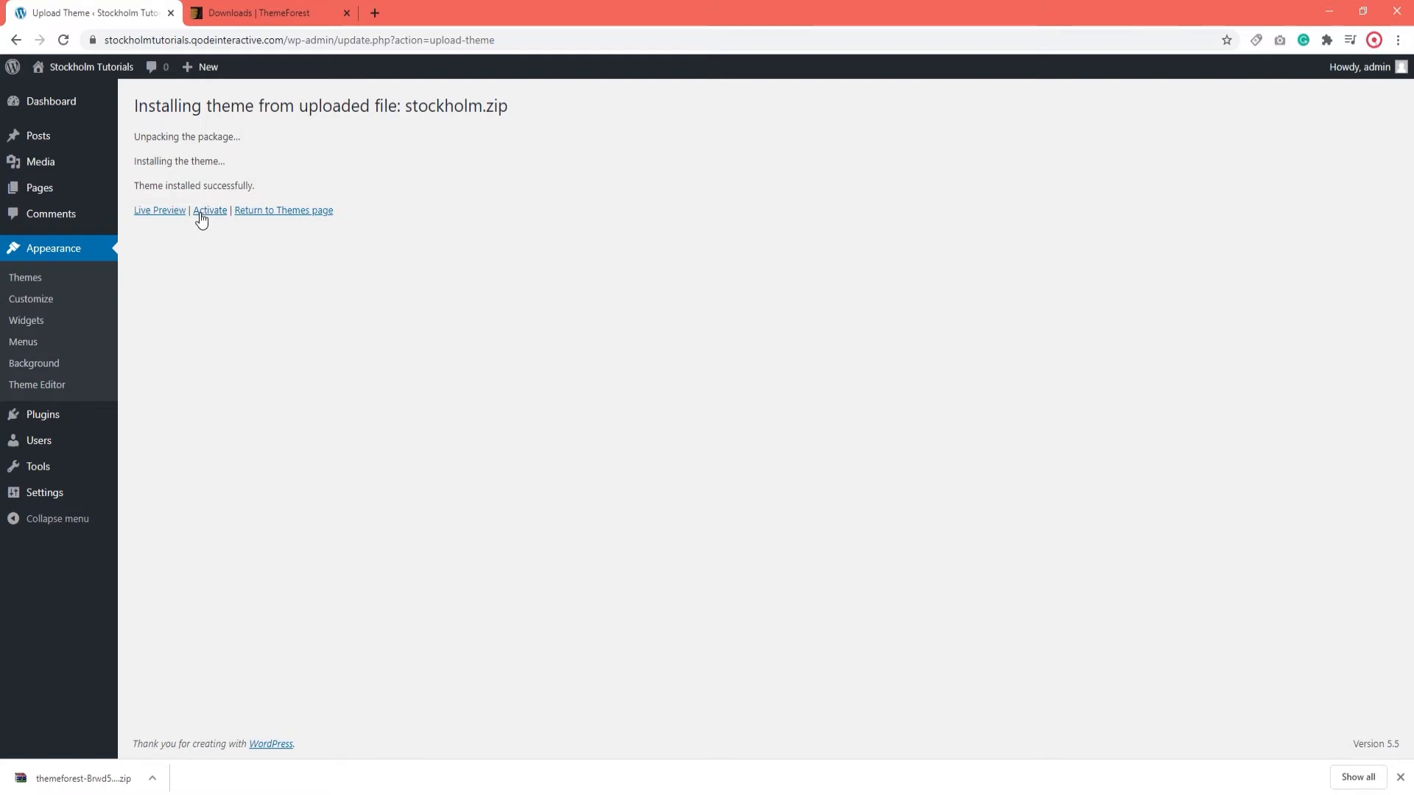
{"action": "left_click", "coordinate": [200, 213]}
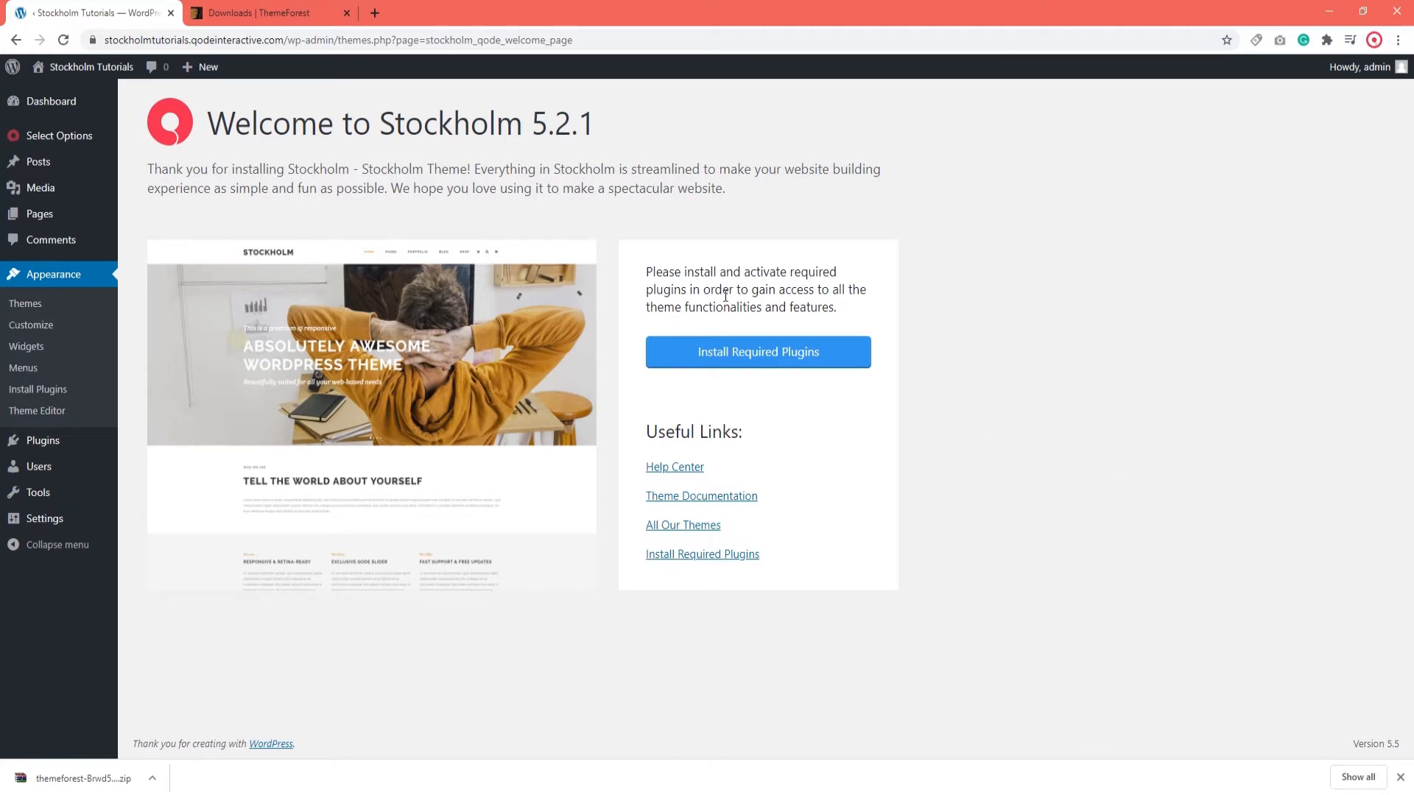
- View the site's front end in a separate browser tab and return to the Stockholm welcome page
{"action": "middle_click", "coordinate": [104, 76]}
{"action": "left_click", "coordinate": [246, 17]}
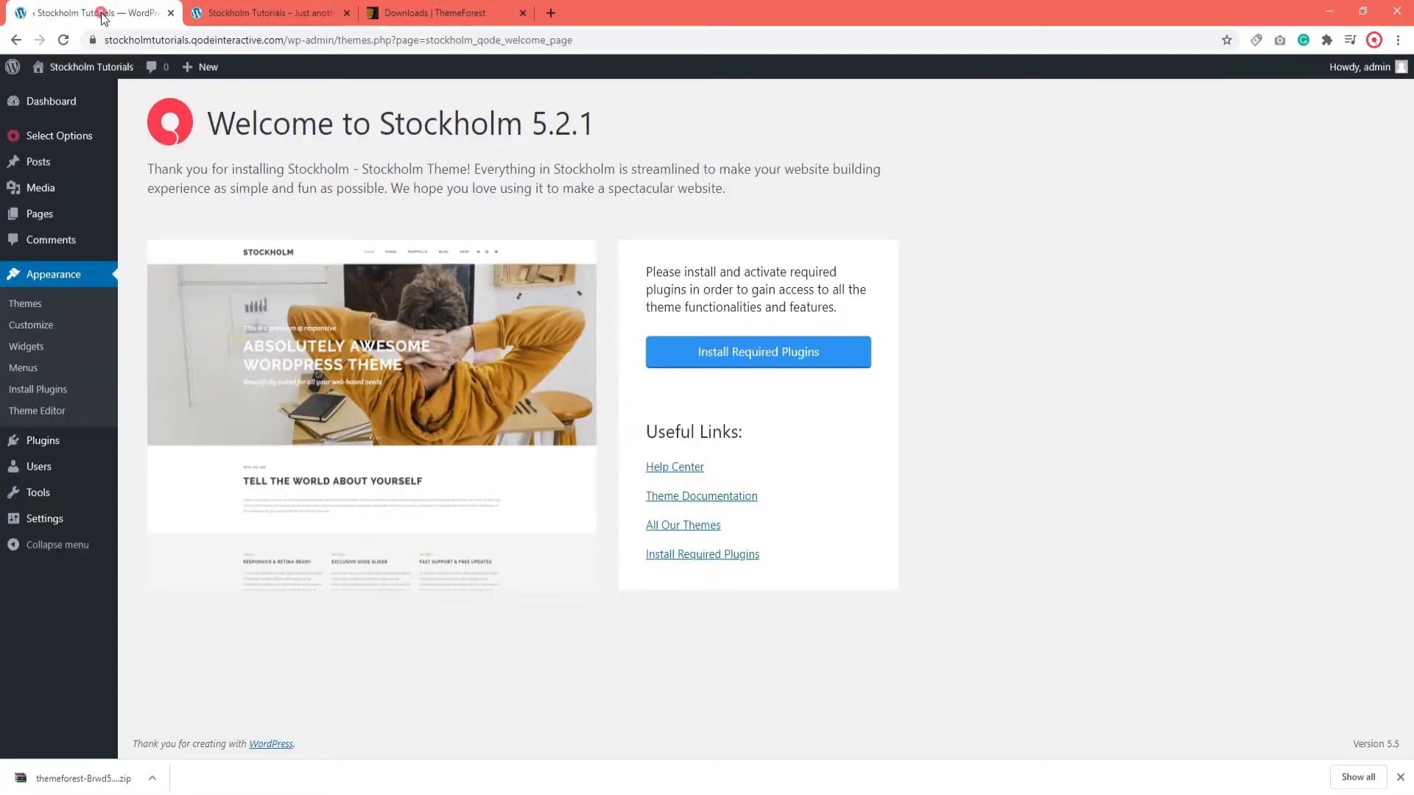
{"action": "left_click", "coordinate": [103, 15]}
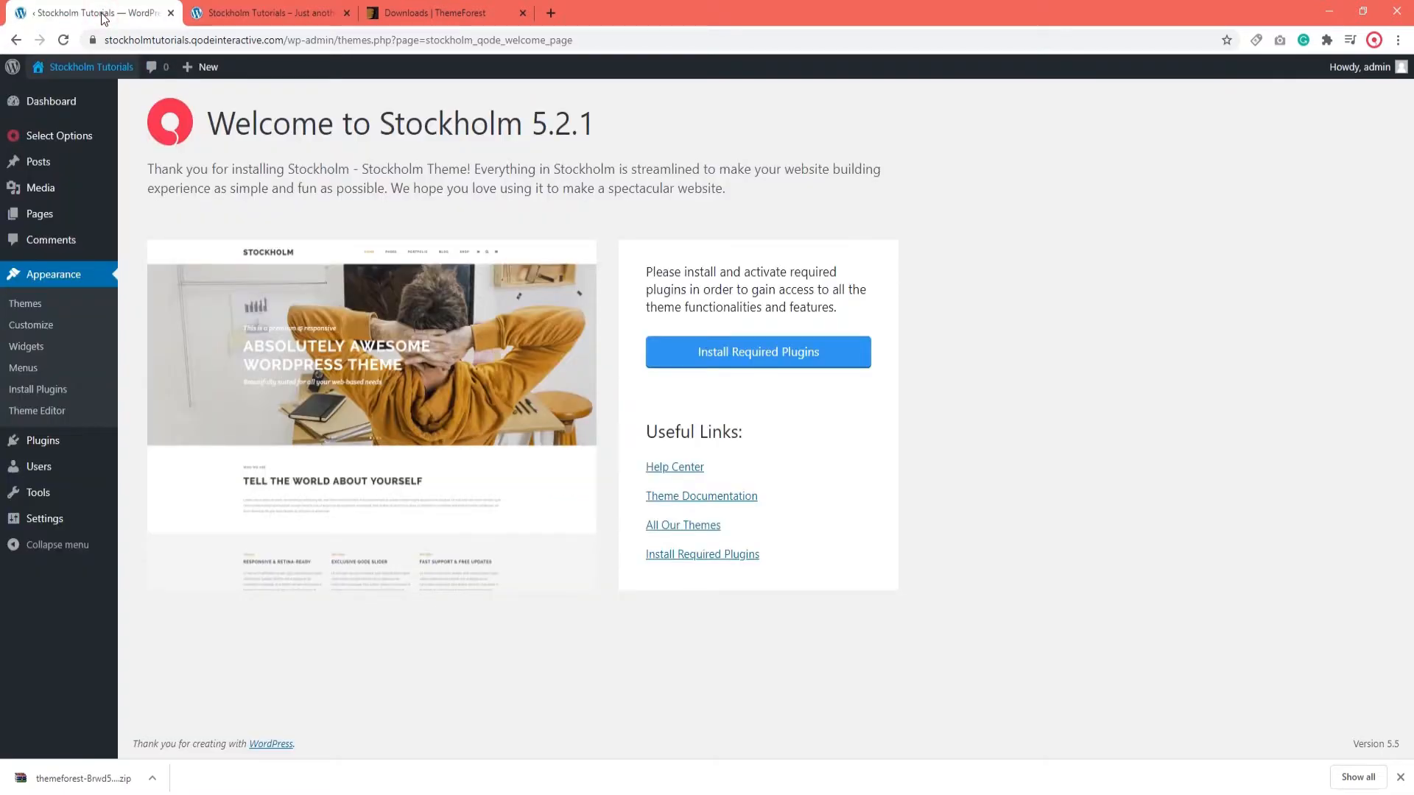
- Install and activate the Stockholm Core plugin from the theme's list of required plugins
{"action": "left_click", "coordinate": [759, 361]}
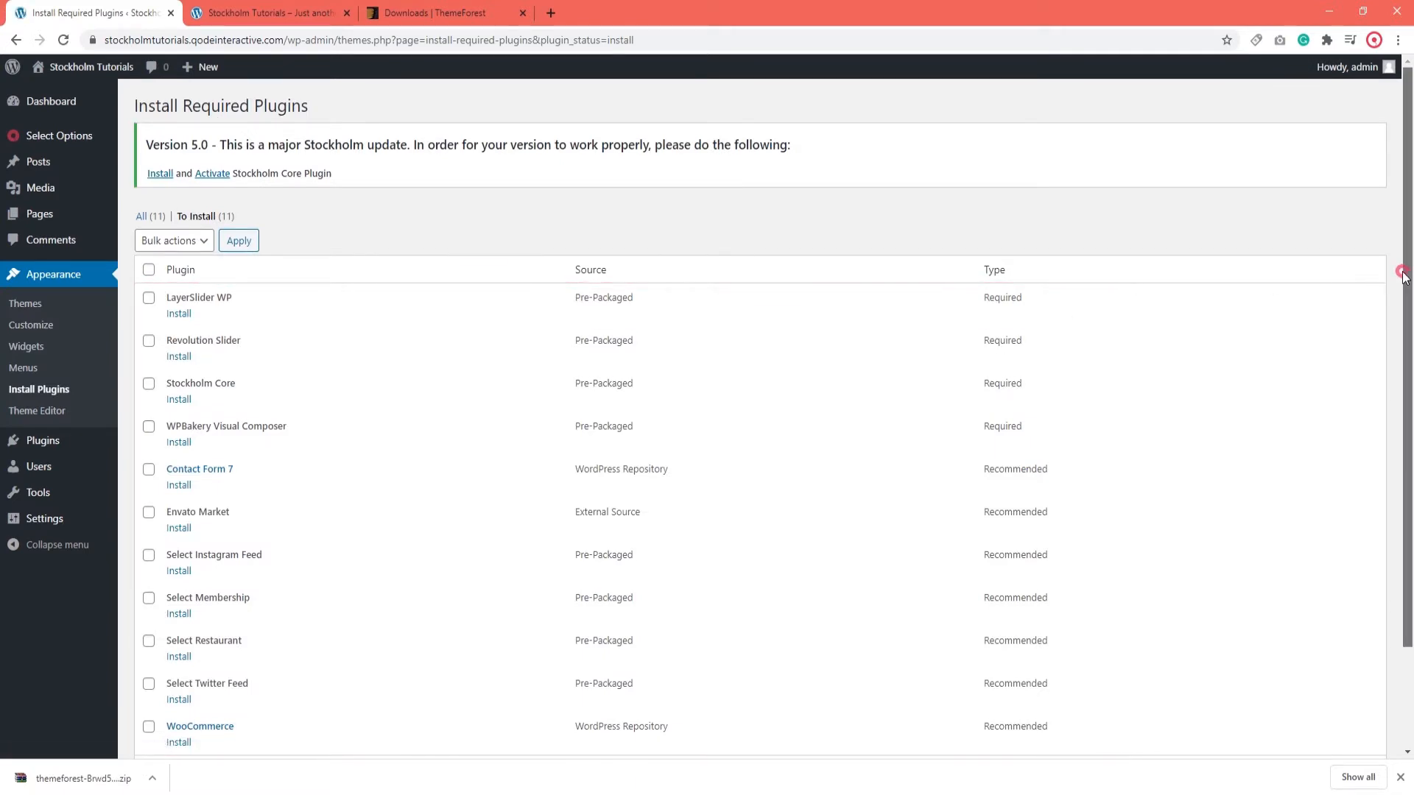
{"action": "scroll", "coordinate": [1399, 393], "scroll_direction": "down", "scroll_amount": 2}
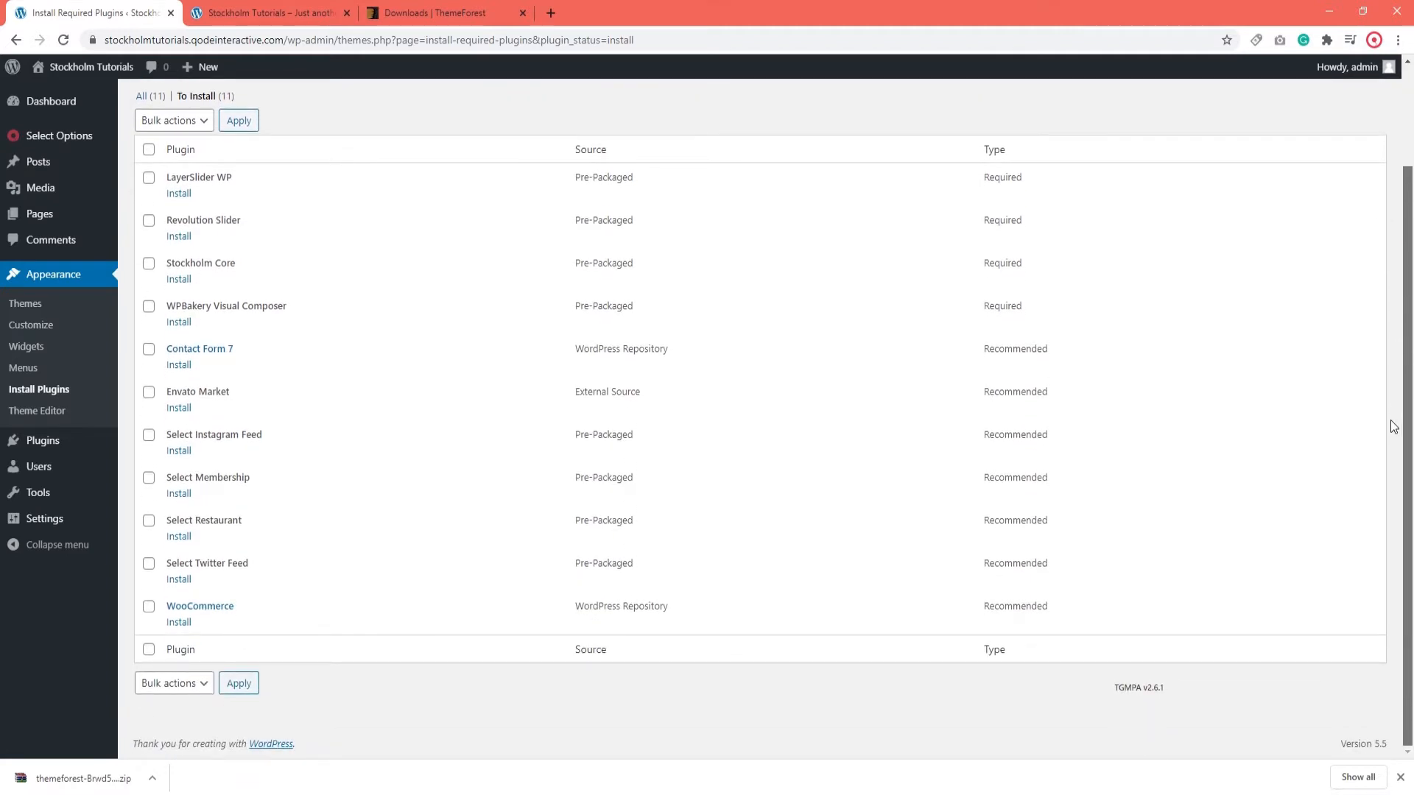
{"action": "scroll", "coordinate": [1397, 391], "scroll_direction": "up", "scroll_amount": 1}
{"action": "scroll", "coordinate": [1402, 347], "scroll_direction": "up", "scroll_amount": 2}
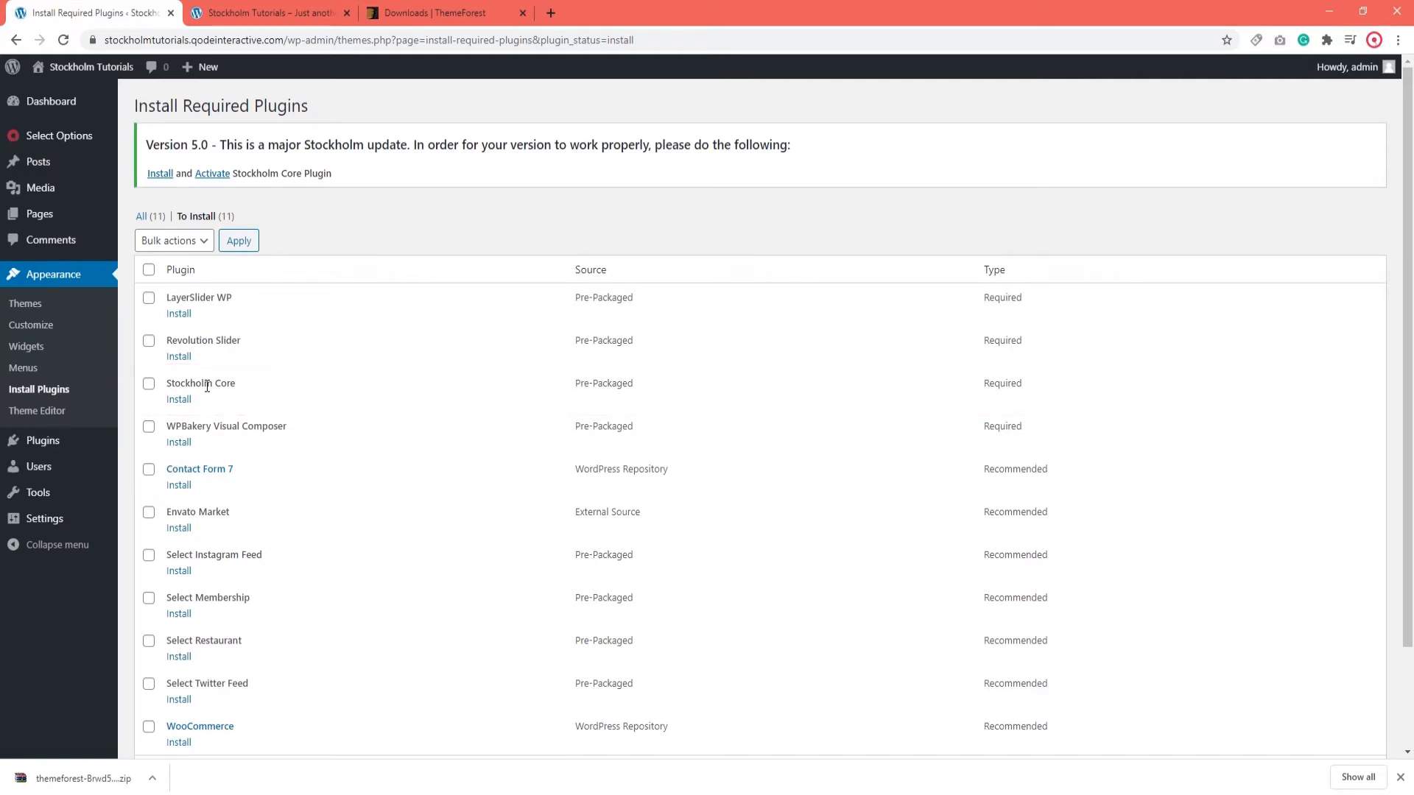
{"action": "left_click", "coordinate": [179, 400]}
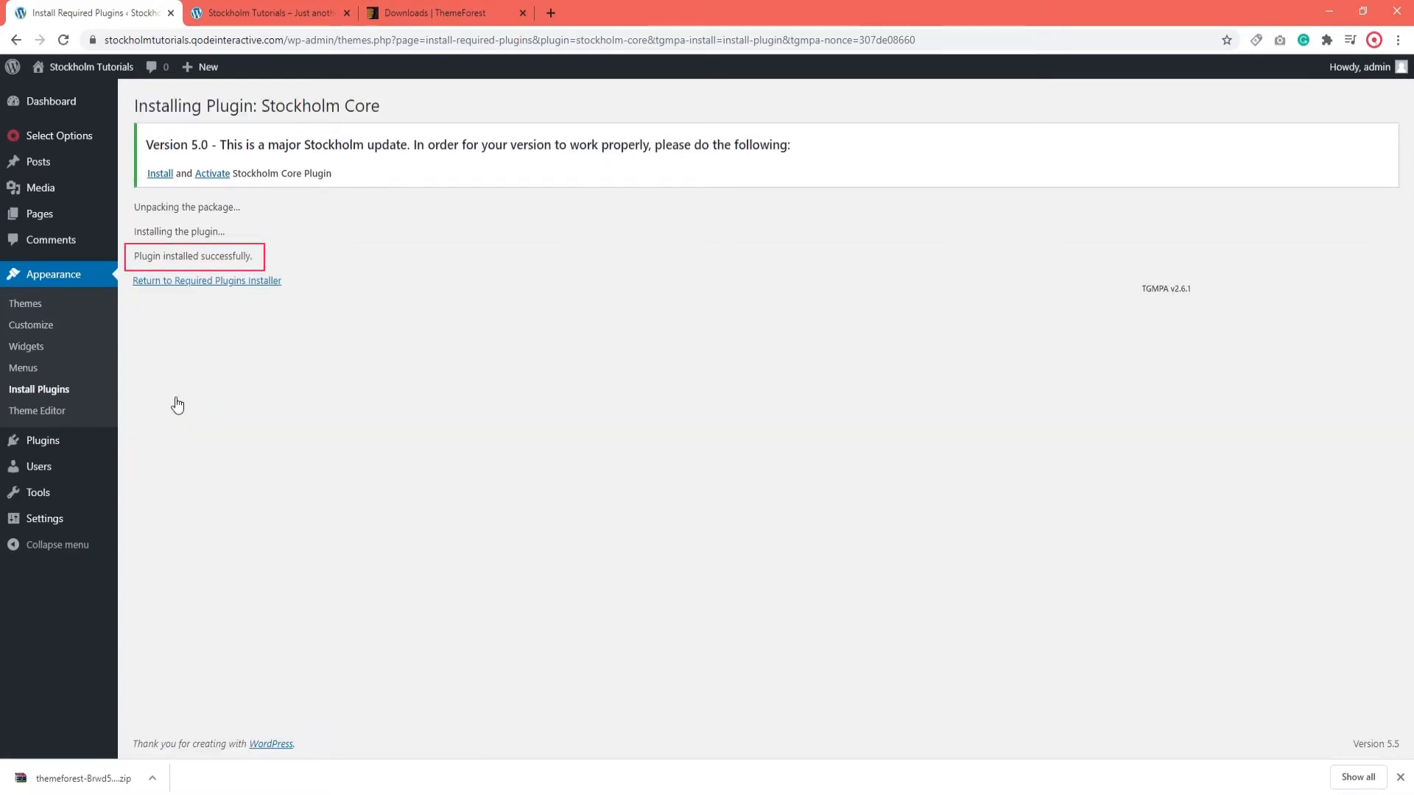
{"action": "left_click", "coordinate": [203, 282]}
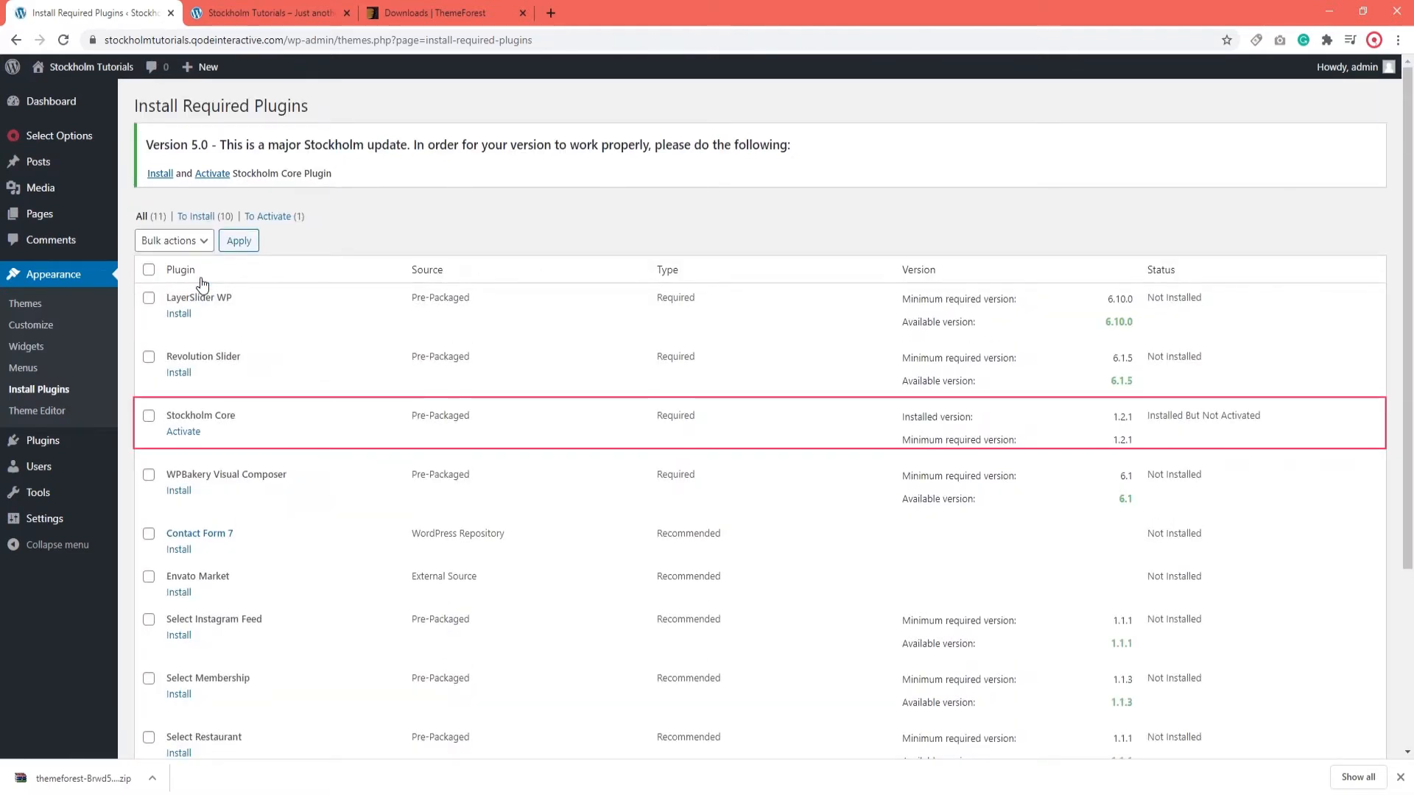
{"action": "left_click", "coordinate": [184, 433]}
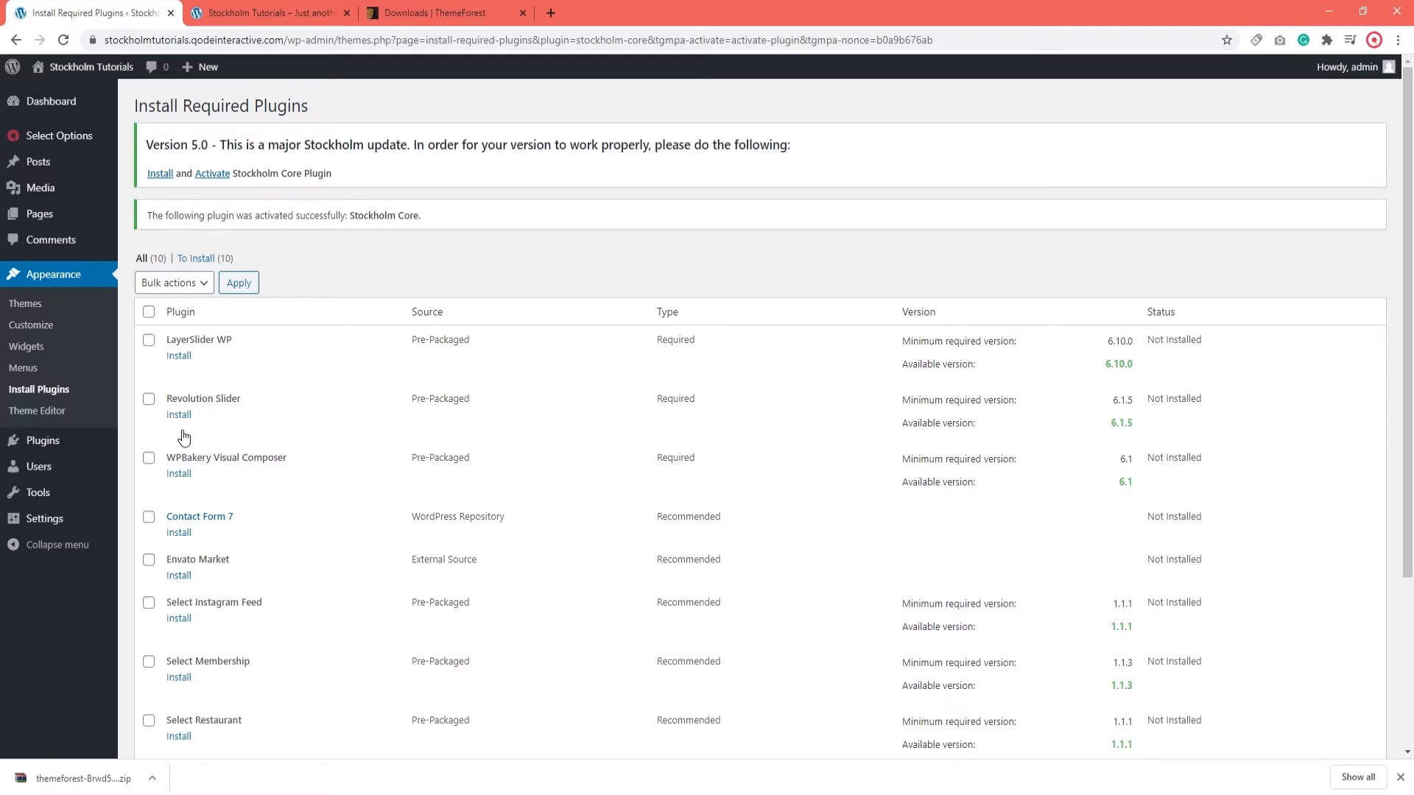
- Open the theme's Select Options and look through the General settings
{"action": "mouse_move", "coordinate": [61, 138]}
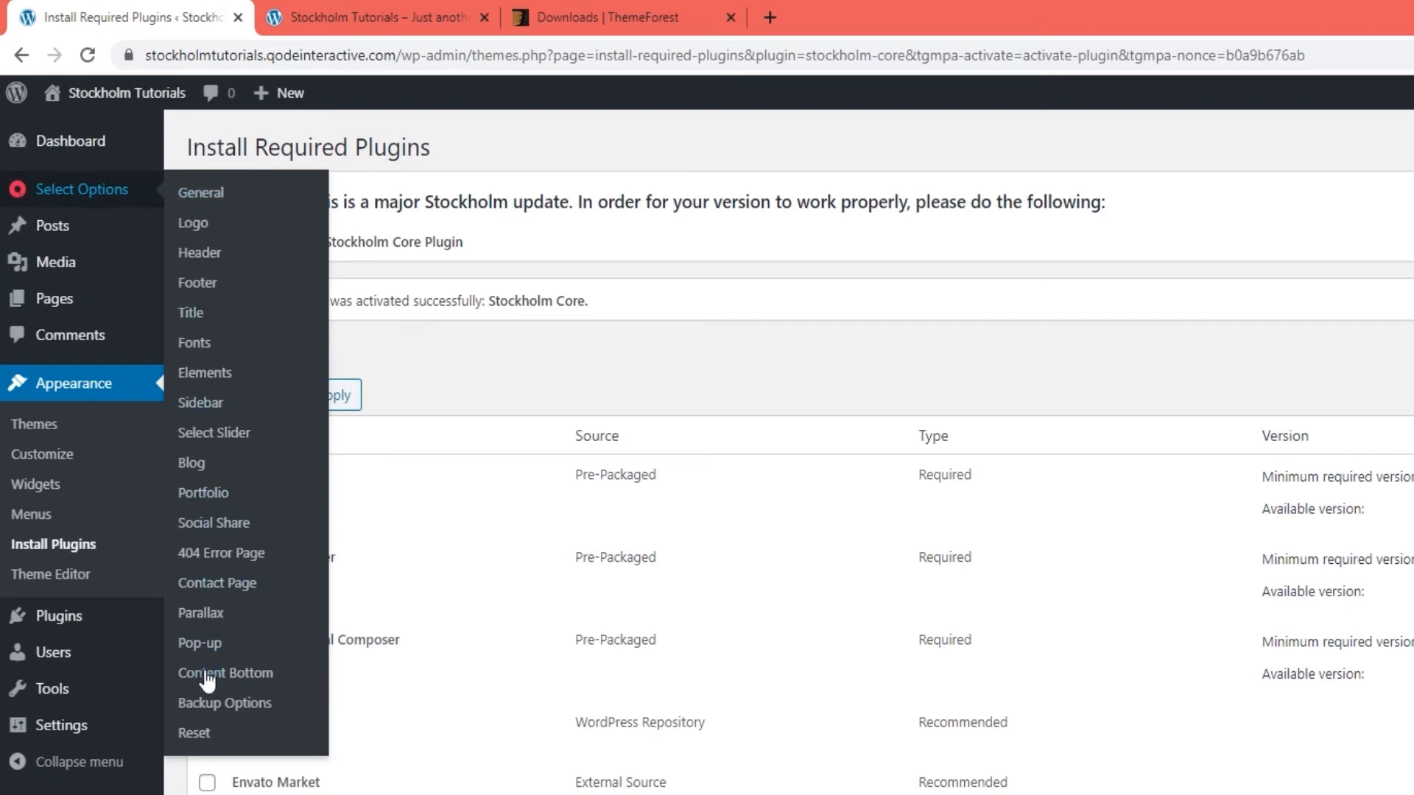
{"action": "left_click", "coordinate": [125, 192]}
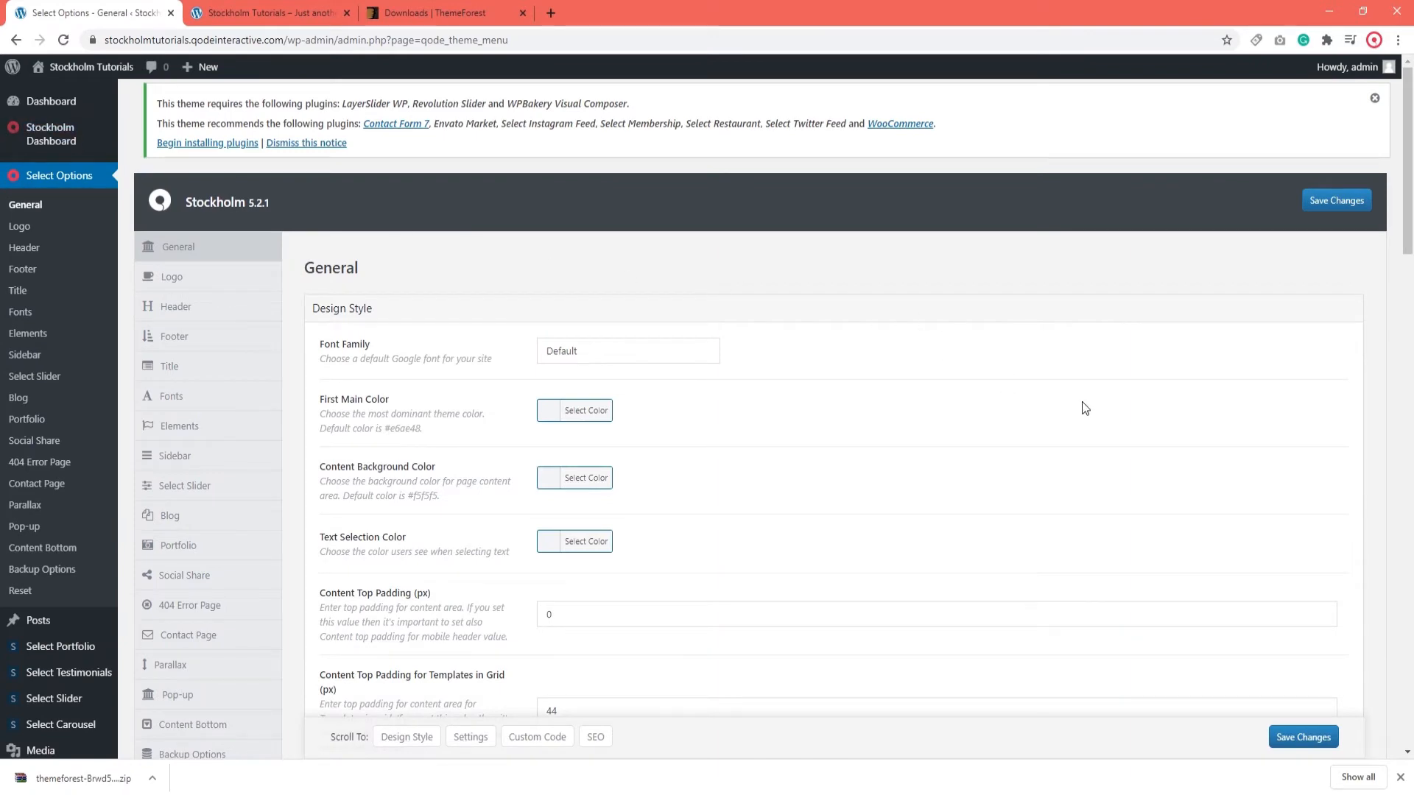
{"action": "scroll", "coordinate": [1084, 408], "scroll_direction": "down", "scroll_amount": 10}
{"action": "scroll", "coordinate": [1084, 408], "scroll_direction": "up", "scroll_amount": 5}
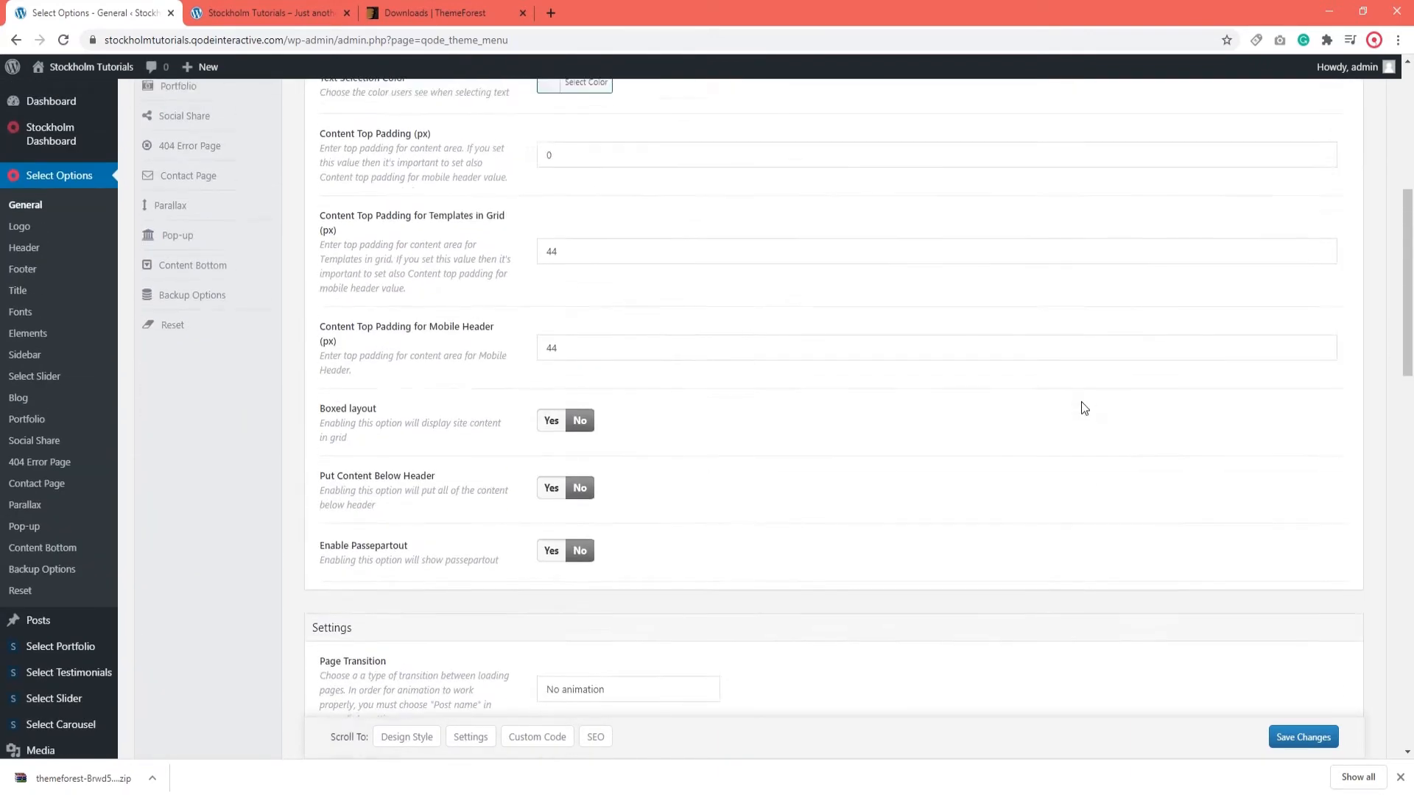
{"action": "scroll", "coordinate": [1082, 402], "scroll_direction": "up", "scroll_amount": 6}
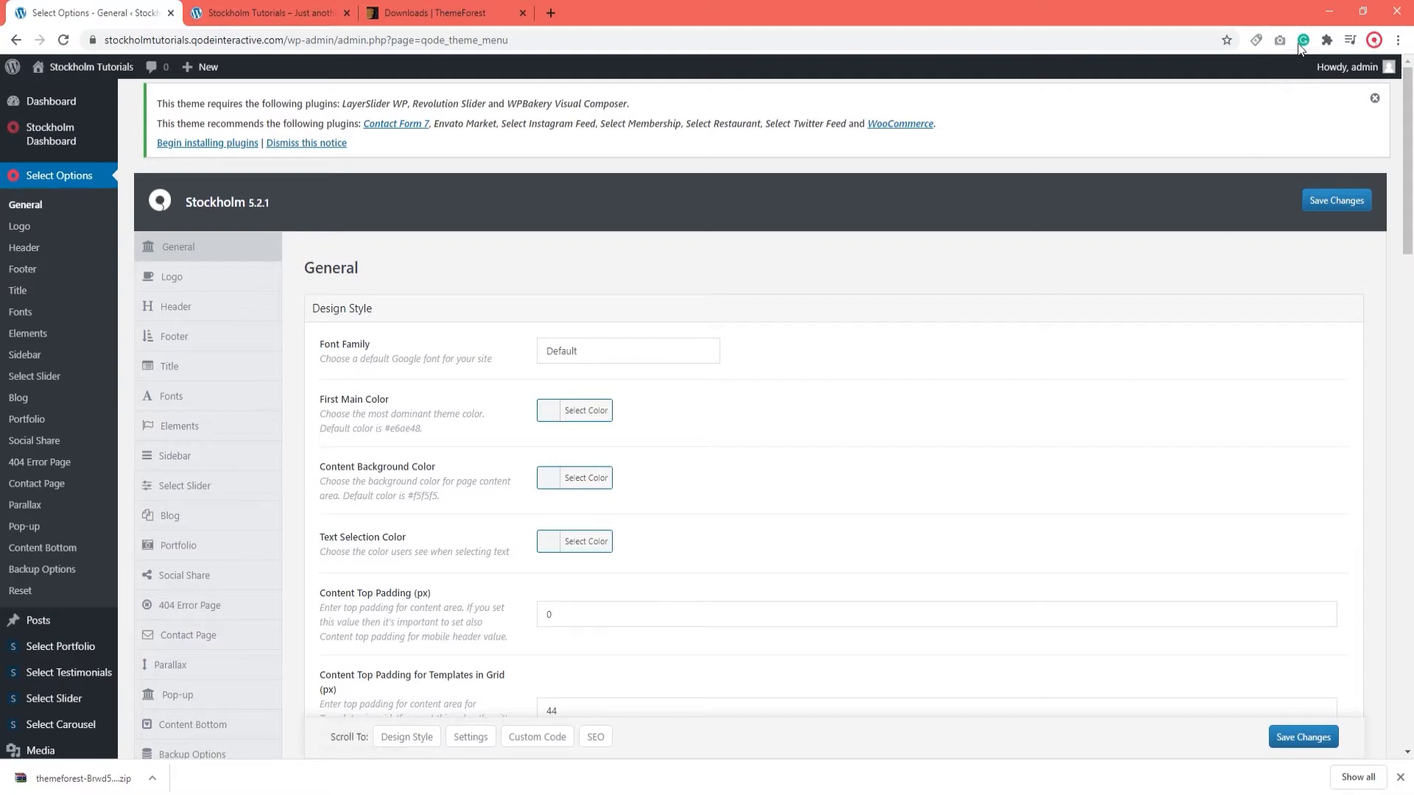
- Switch back to the theme archive in WinRAR and point out stockholm.zip and stockholm-child.zip
{"action": "left_click", "coordinate": [1325, 13]}
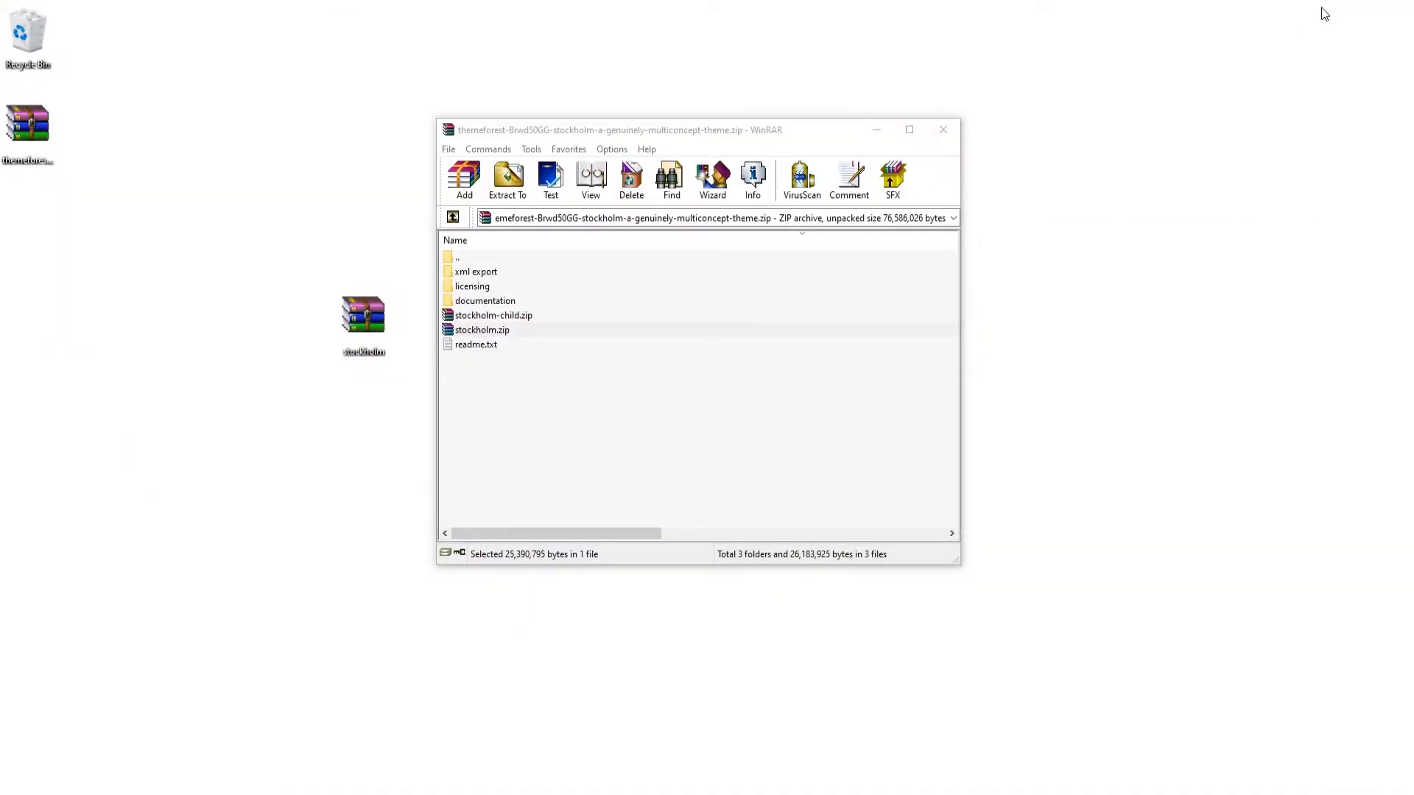
{"action": "left_click", "coordinate": [501, 330]}
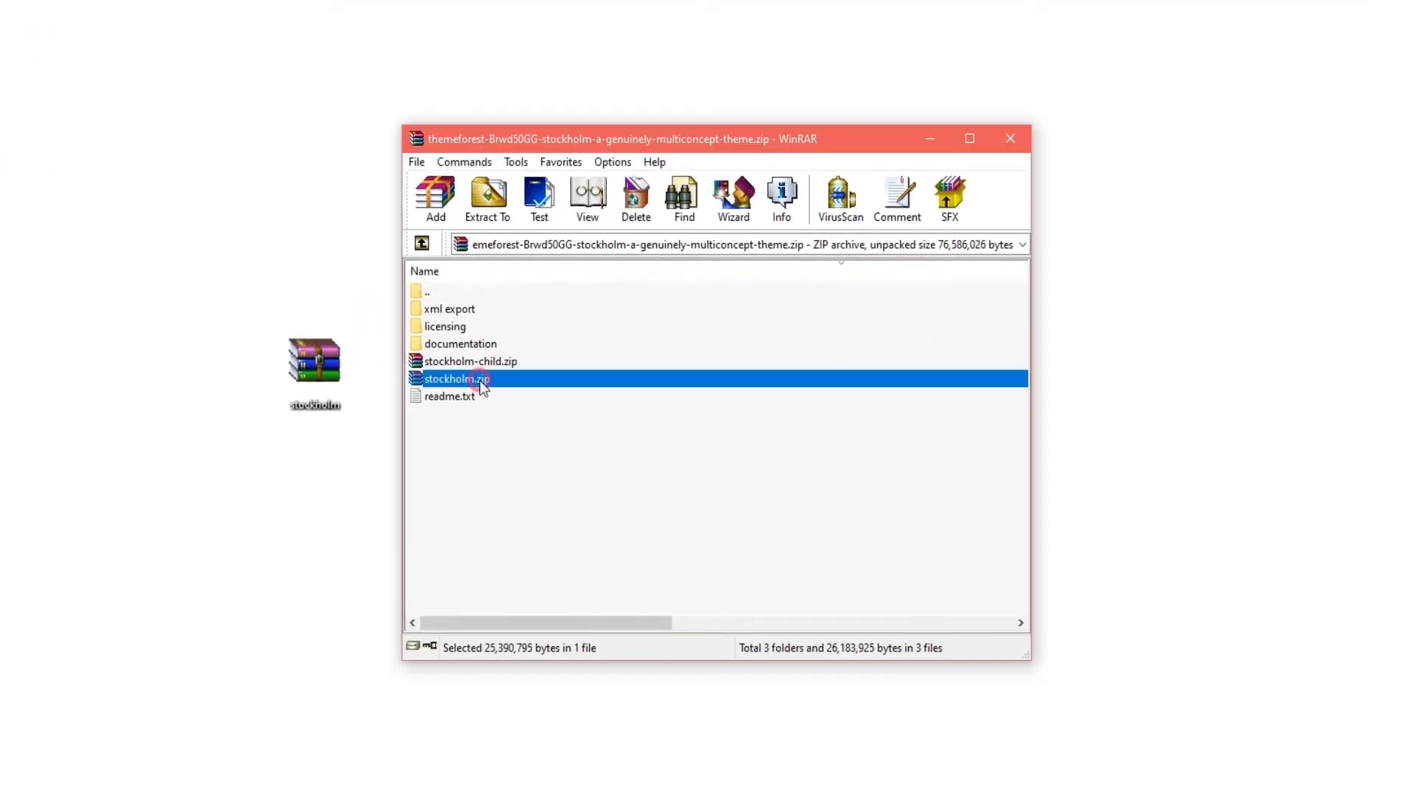
{"action": "left_click", "coordinate": [466, 364]}
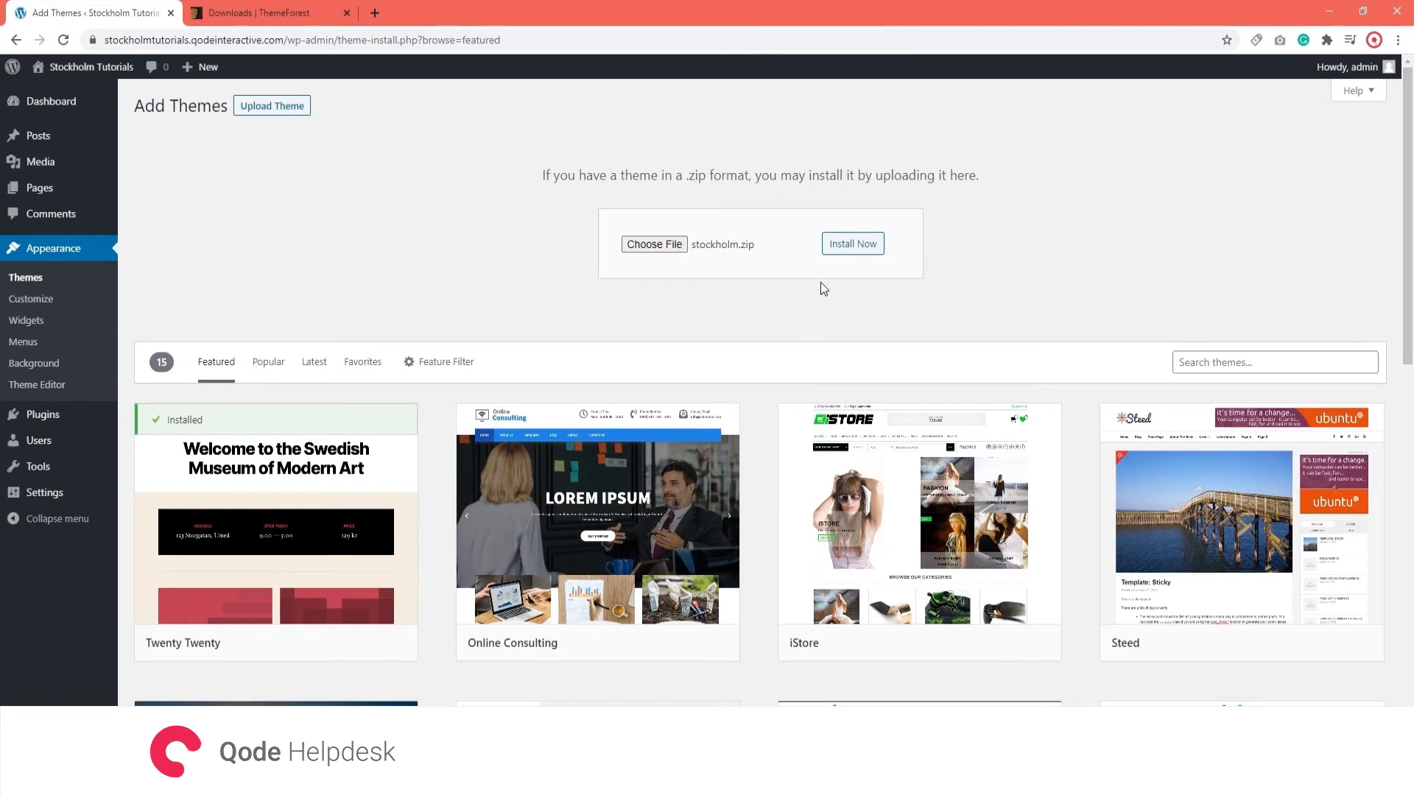
- Try to install the theme from the chosen stockholm.zip and minimize the browser
{"action": "left_click", "coordinate": [843, 245]}
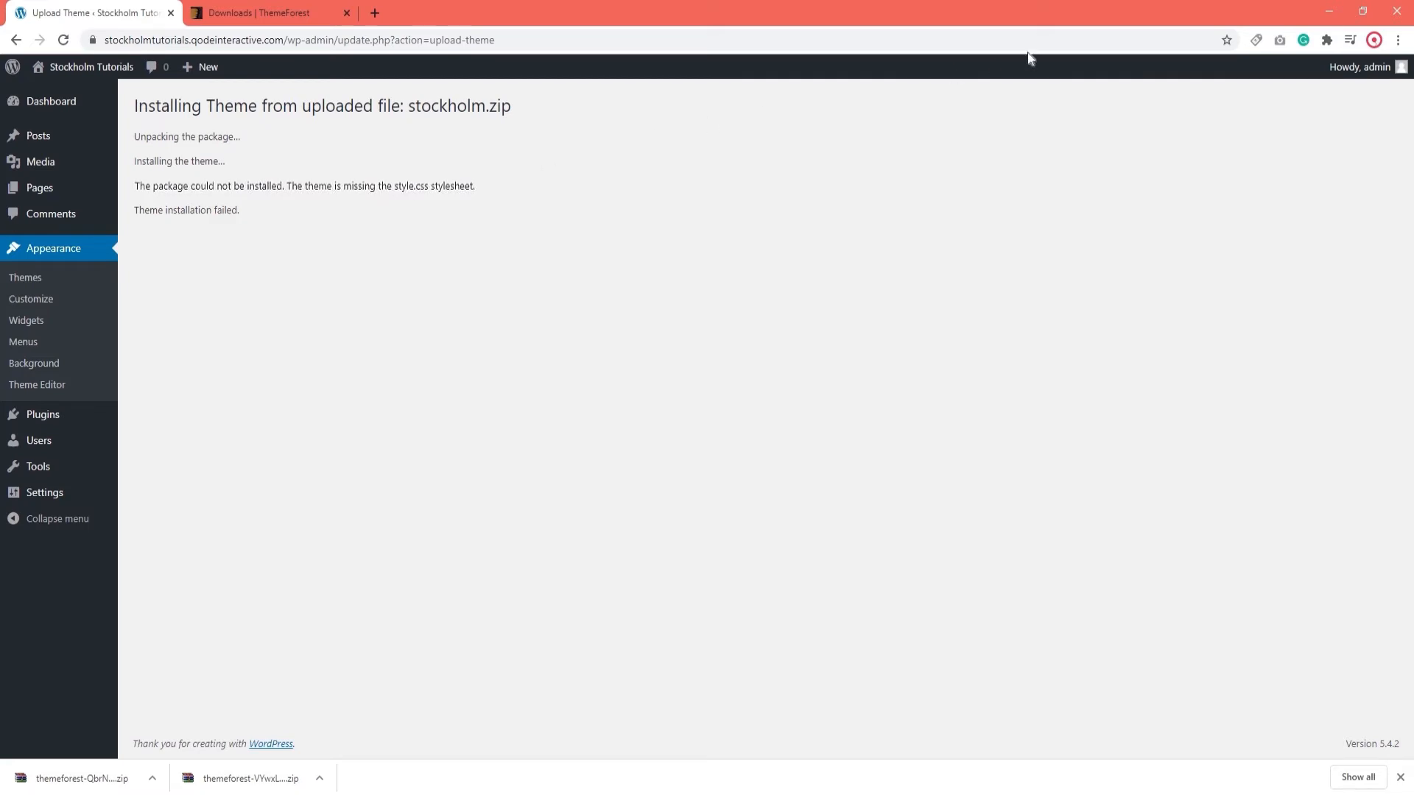
{"action": "left_click", "coordinate": [1329, 12]}
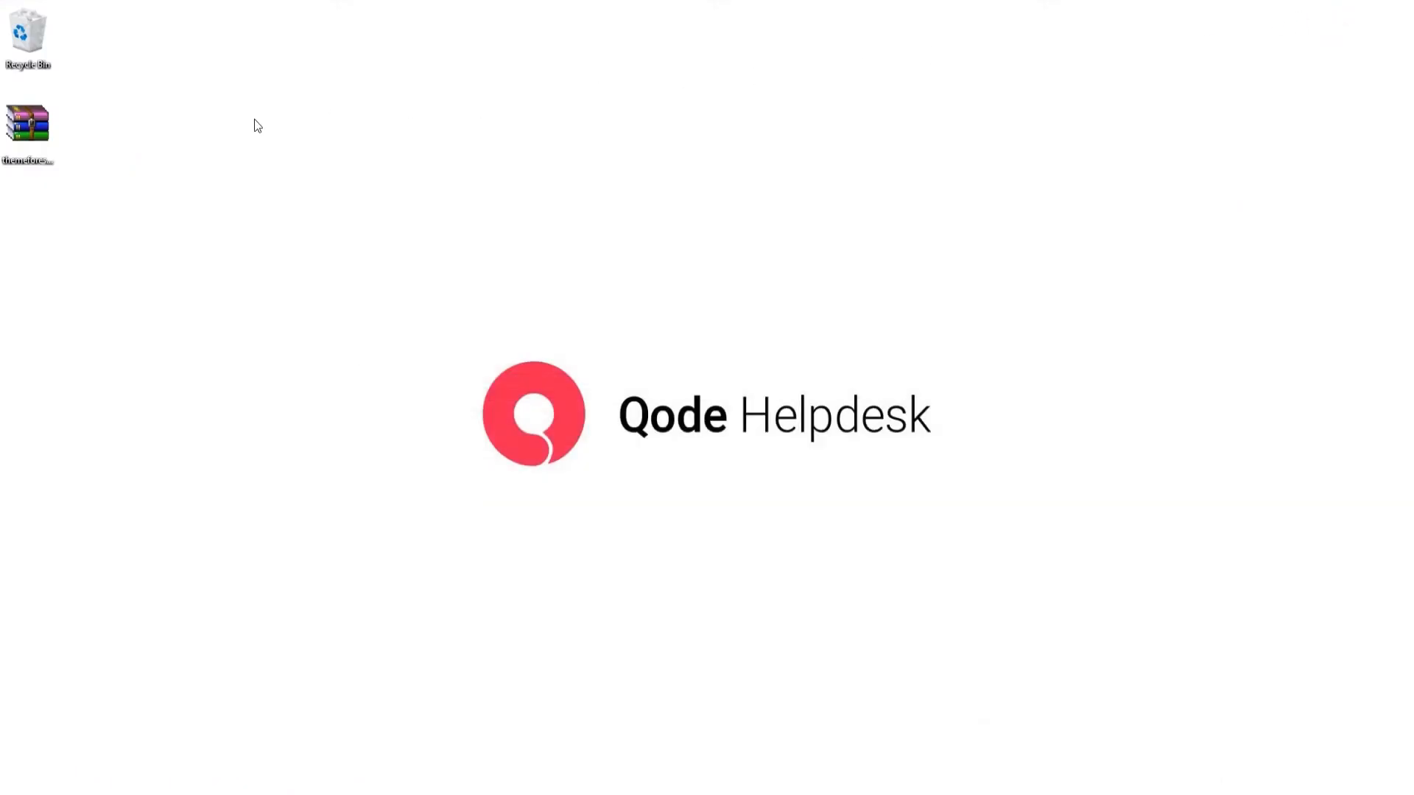
- Open the downloaded theme archive from the desktop in WinRAR and look over its theme zips and the xml export, licensing and documentation folders
{"action": "right_click", "coordinate": [33, 140]}
{"action": "left_click", "coordinate": [70, 151]}
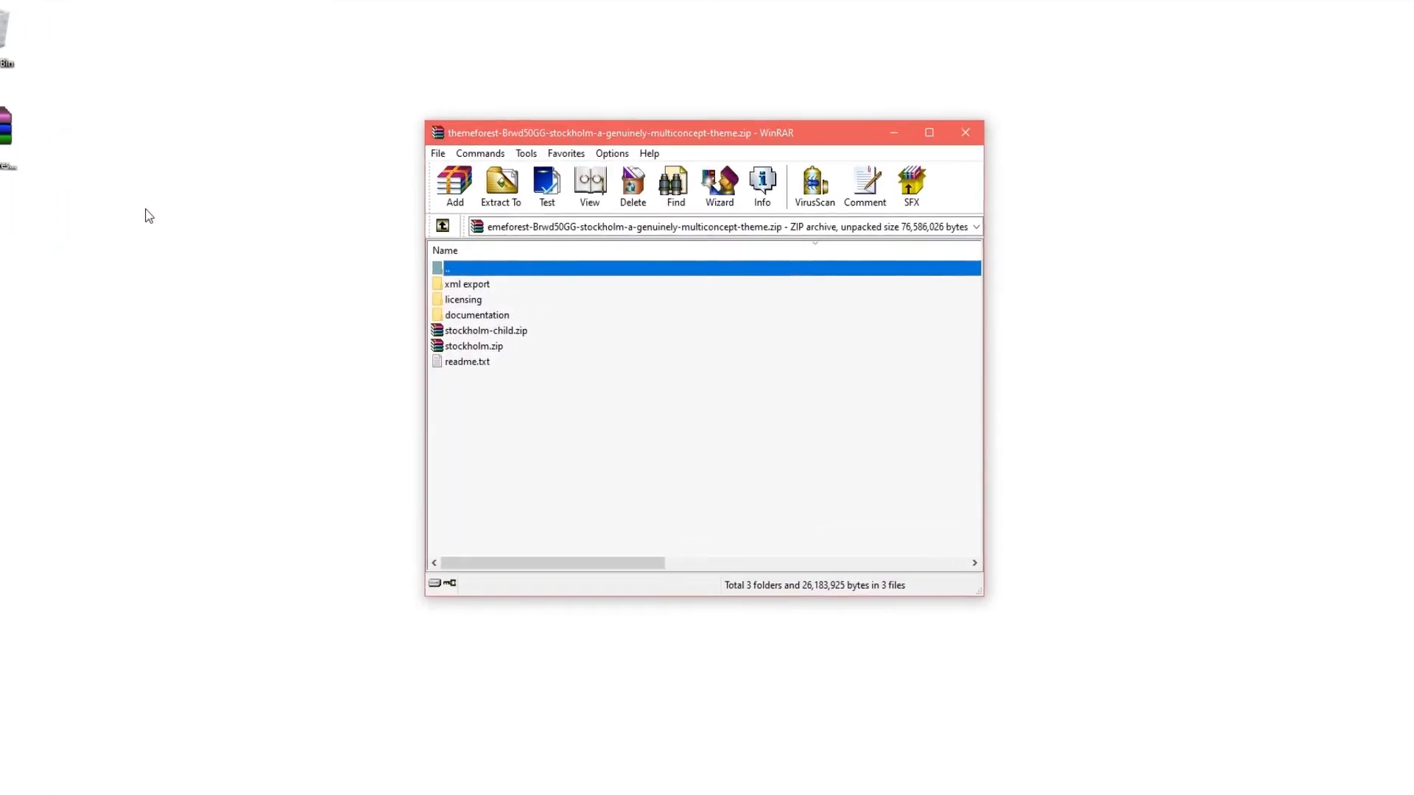
{"action": "left_click", "coordinate": [435, 379]}
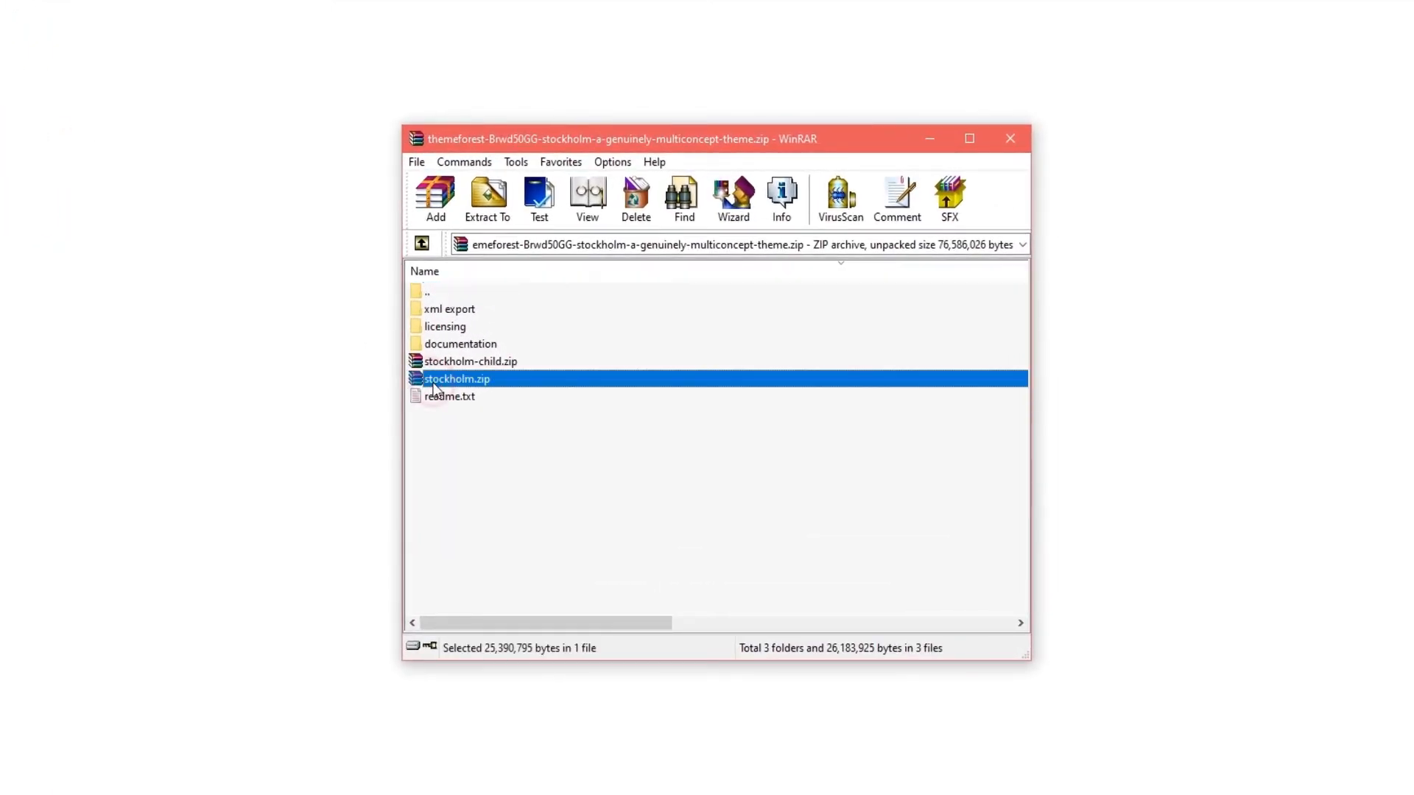
{"action": "left_click", "coordinate": [433, 363]}
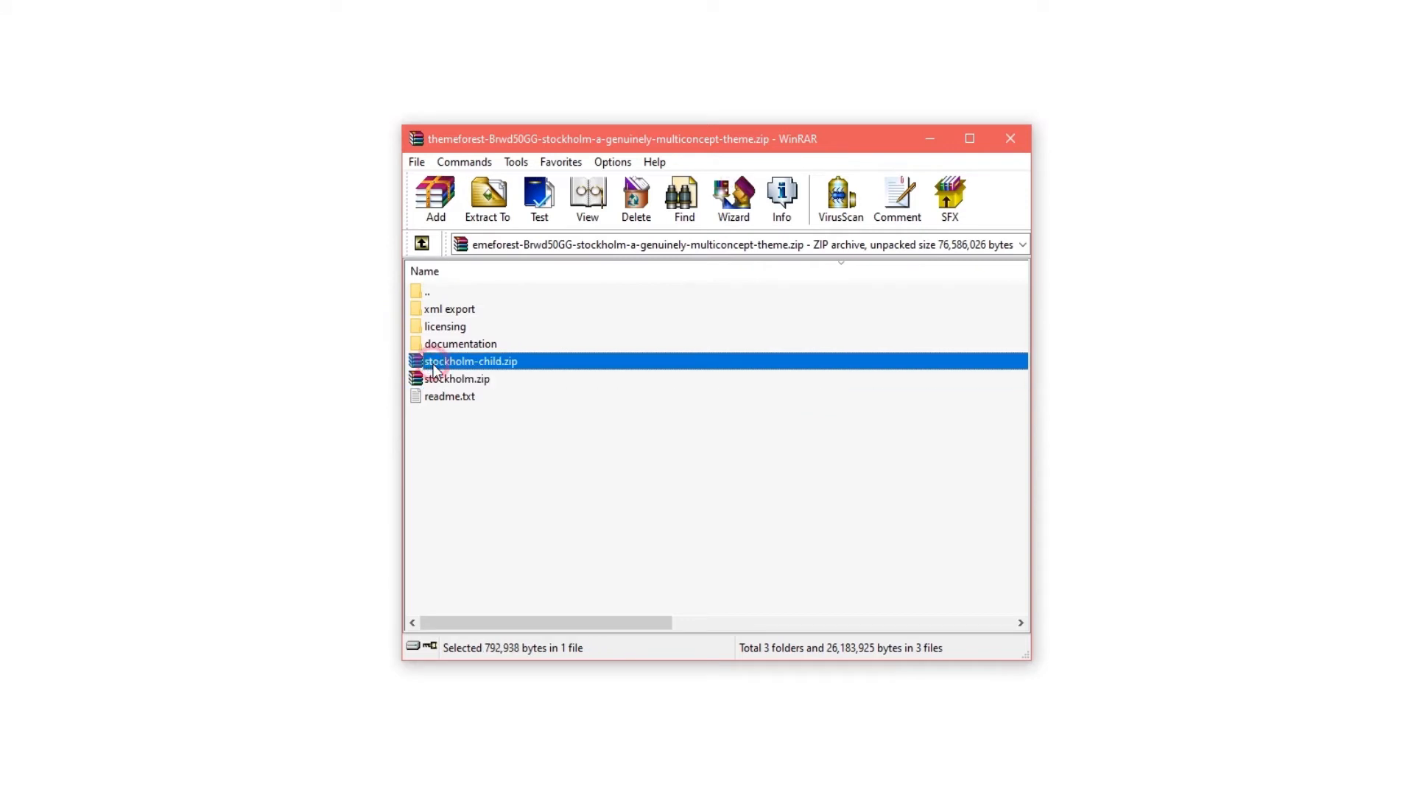
{"action": "left_click", "coordinate": [435, 311]}
{"action": "left_click", "coordinate": [436, 326]}
{"action": "left_click", "coordinate": [438, 345]}
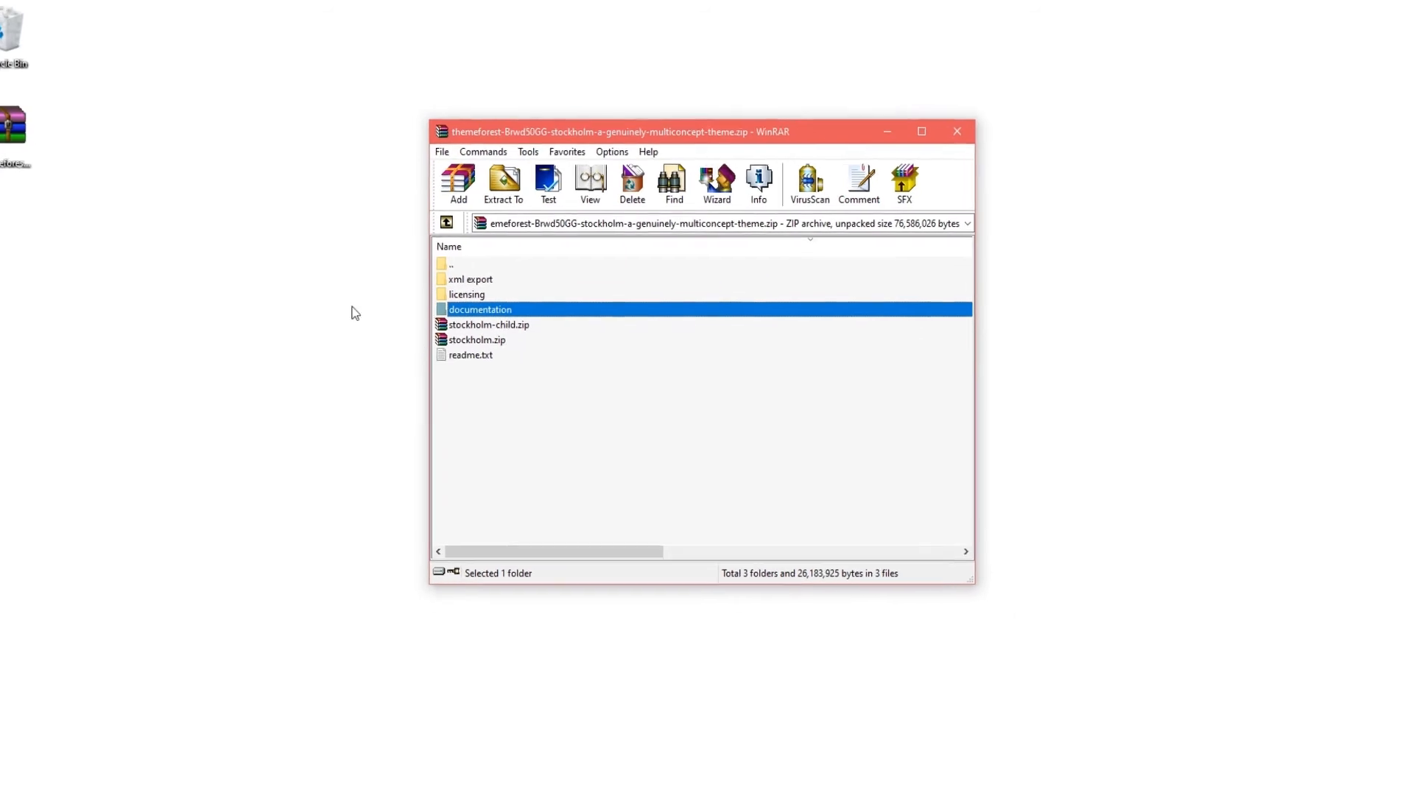
- Extract stockholm.zip from the ThemeForest archive to the desktop
{"action": "left_click", "coordinate": [46, 133]}
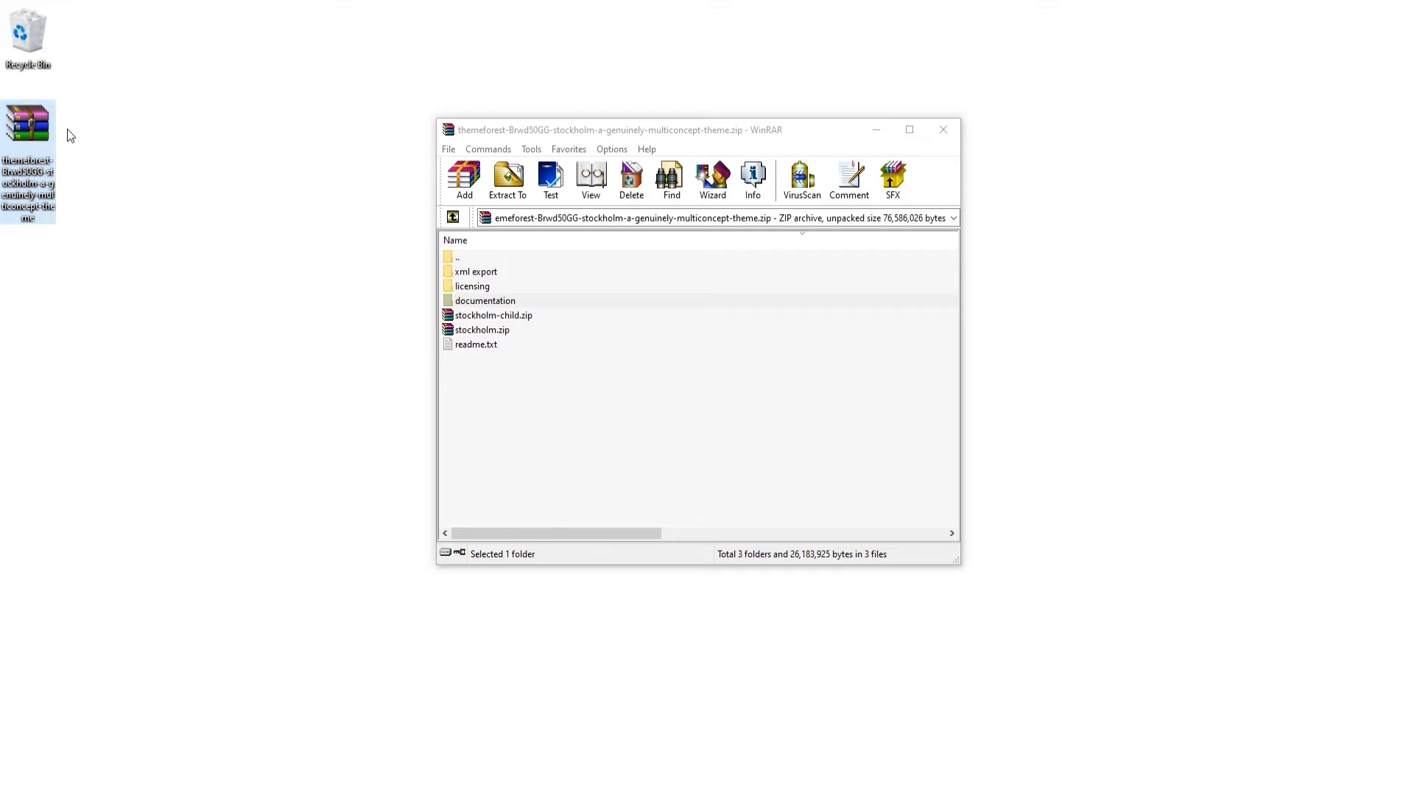
{"action": "left_click", "coordinate": [475, 331]}
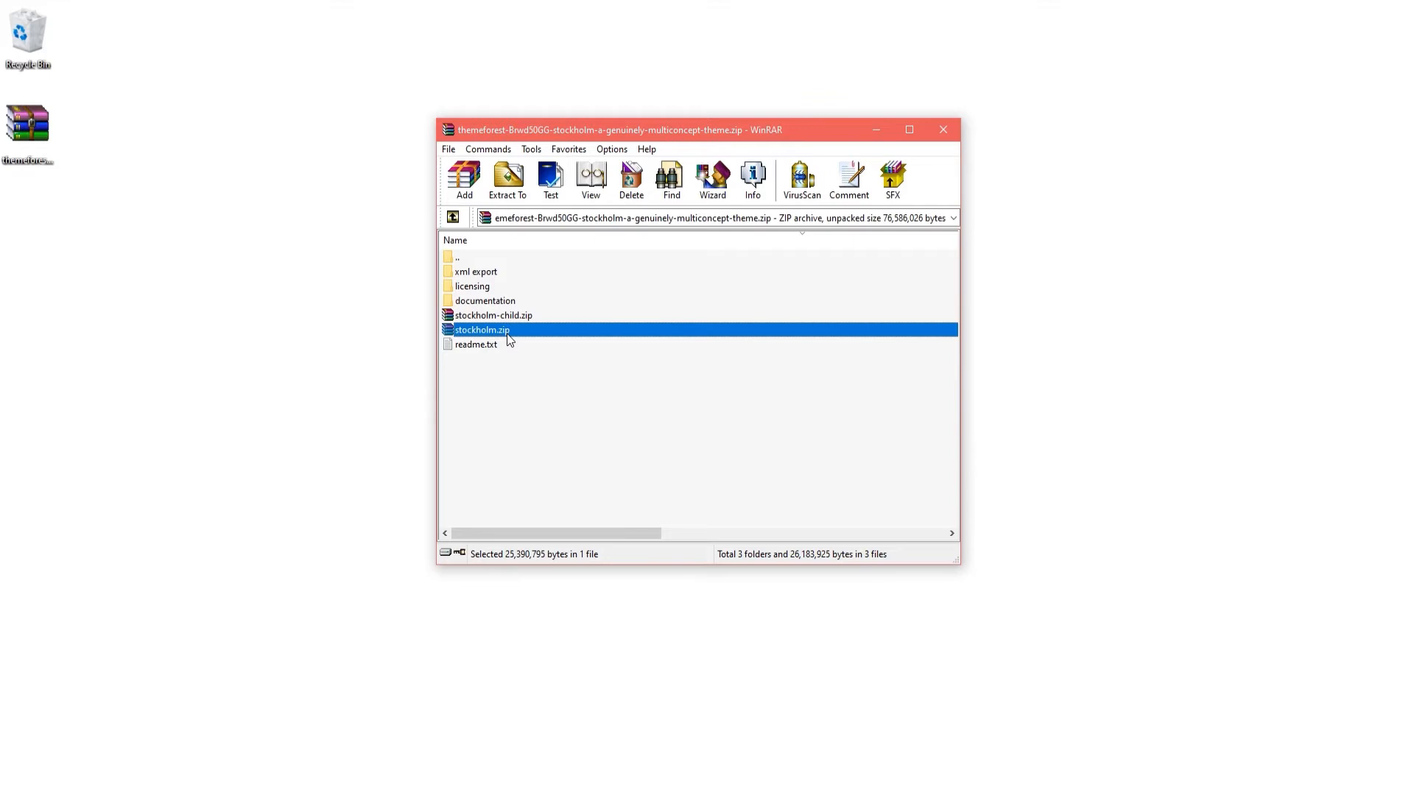
{"action": "left_click_drag", "start_coordinate": [508, 338], "coordinate": [312, 331]}
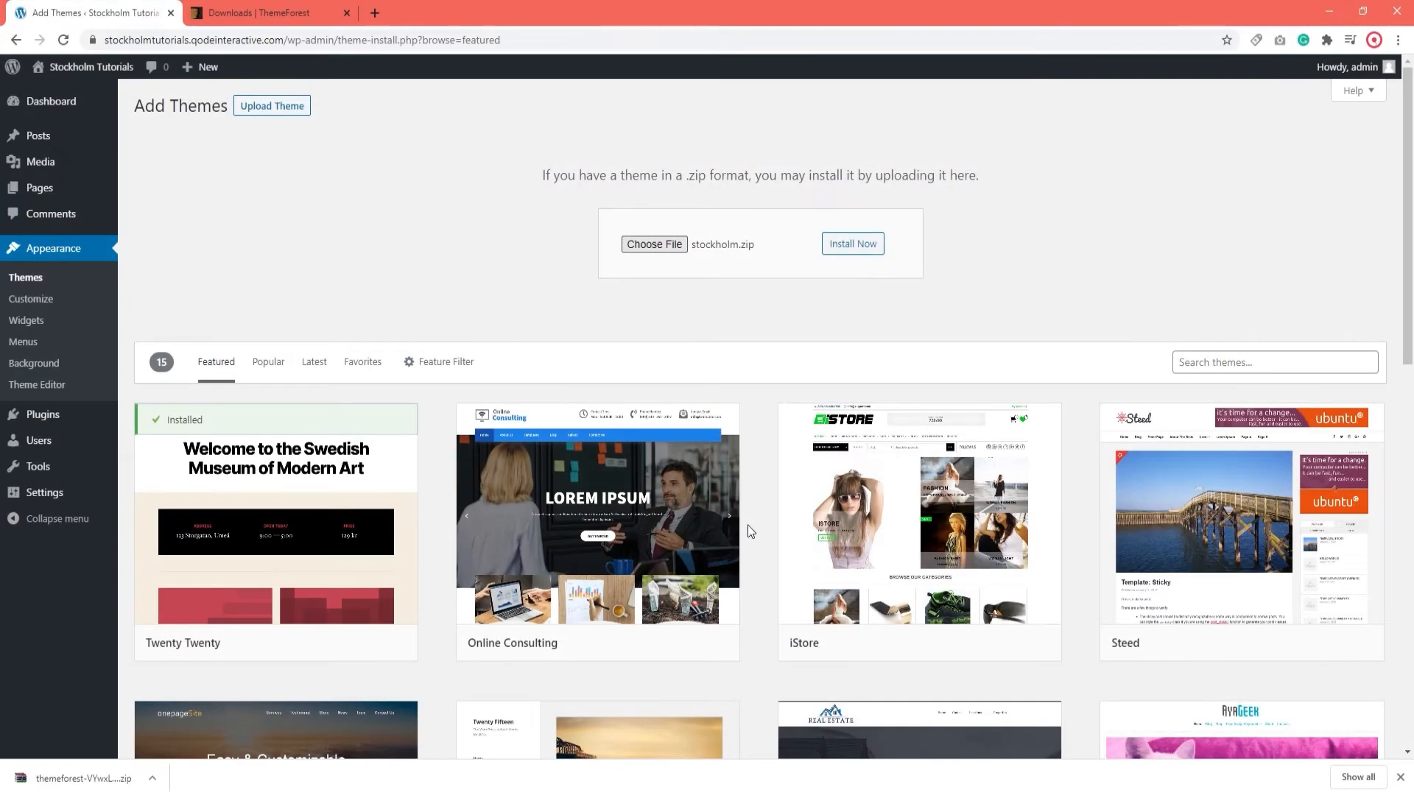
- Run the WordPress theme installation with stockholm.zip as the chosen file
{"action": "left_click", "coordinate": [838, 249]}
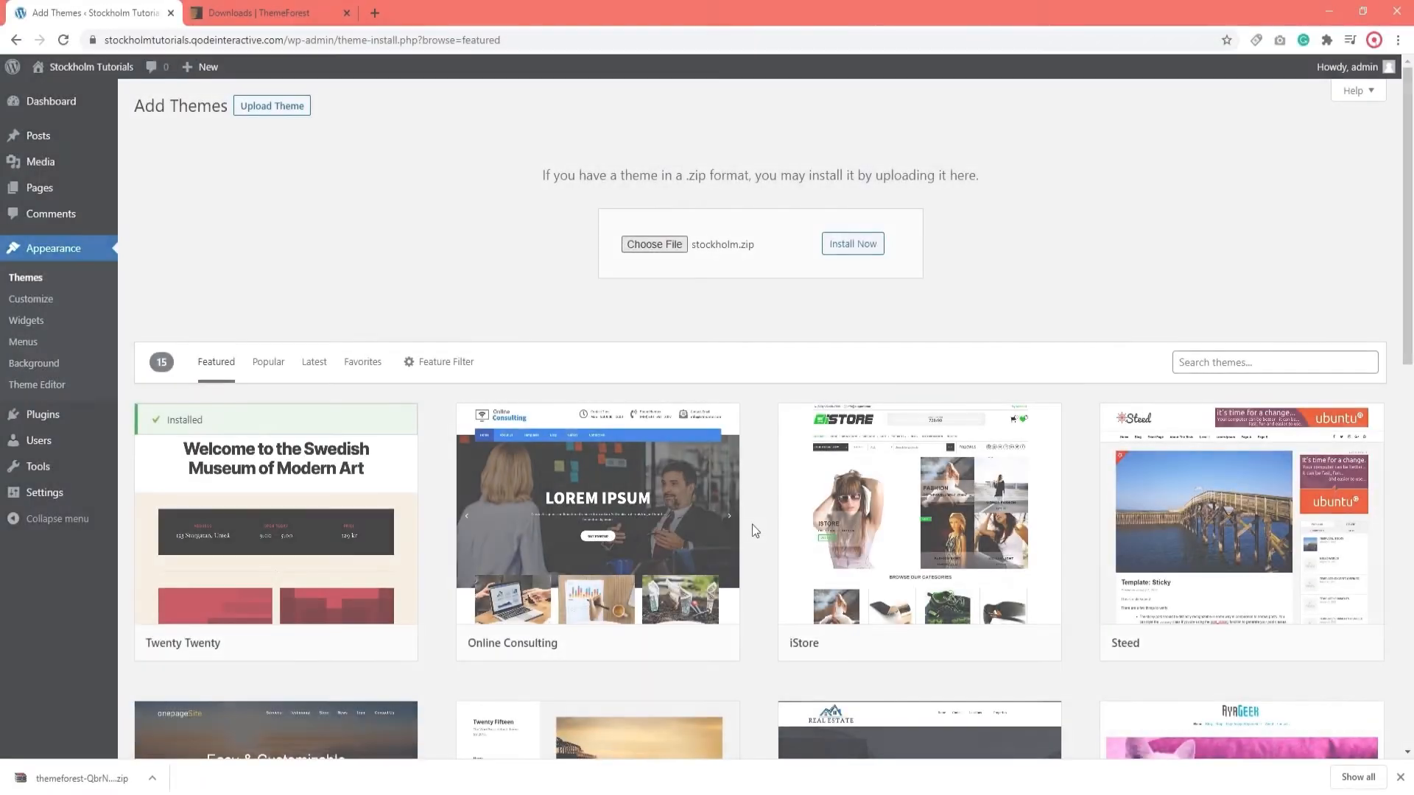
{"action": "left_click", "coordinate": [847, 245]}
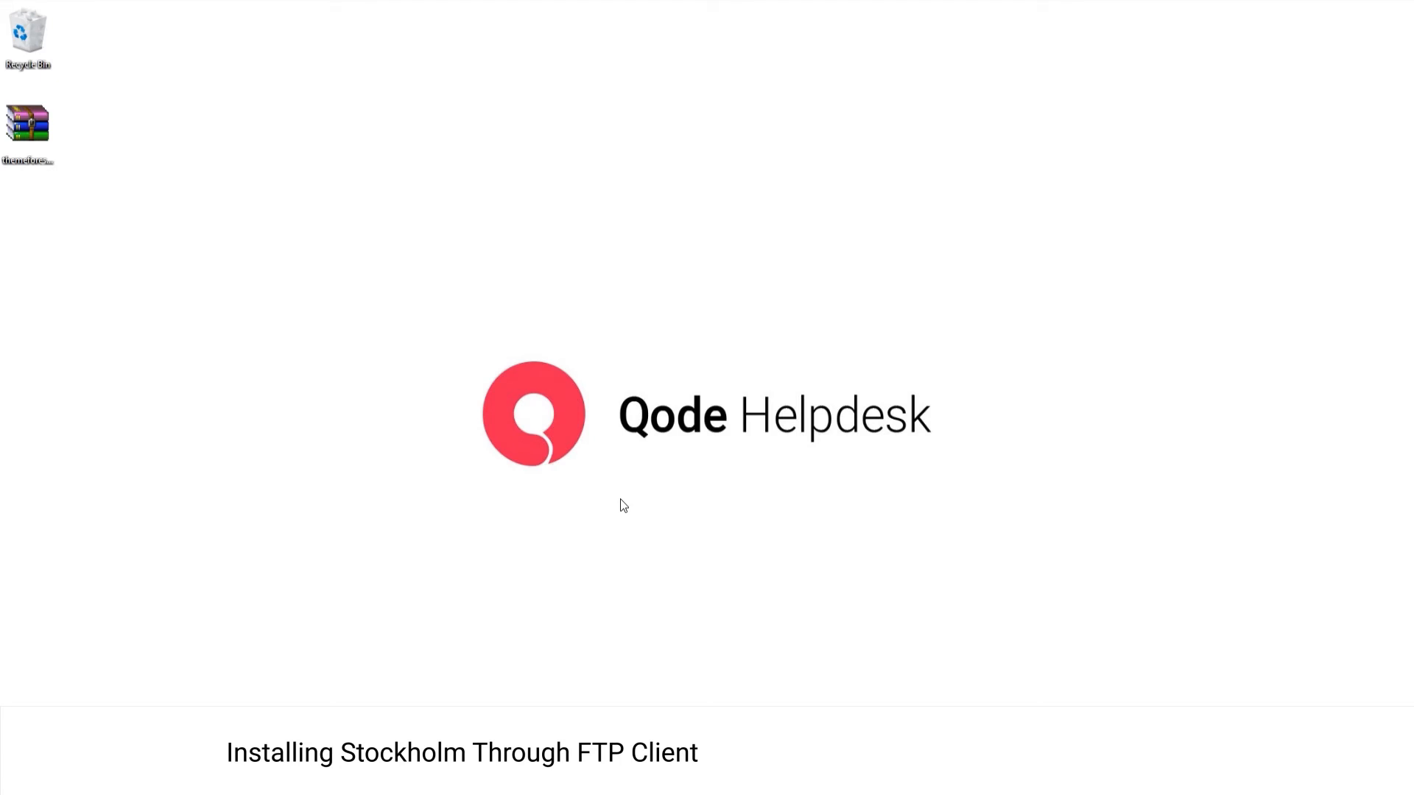
- Open the ThemeForest archive on the desktop in WinRAR, extract stockholm.zip to the desktop and close the archive
{"action": "left_click", "coordinate": [40, 136]}
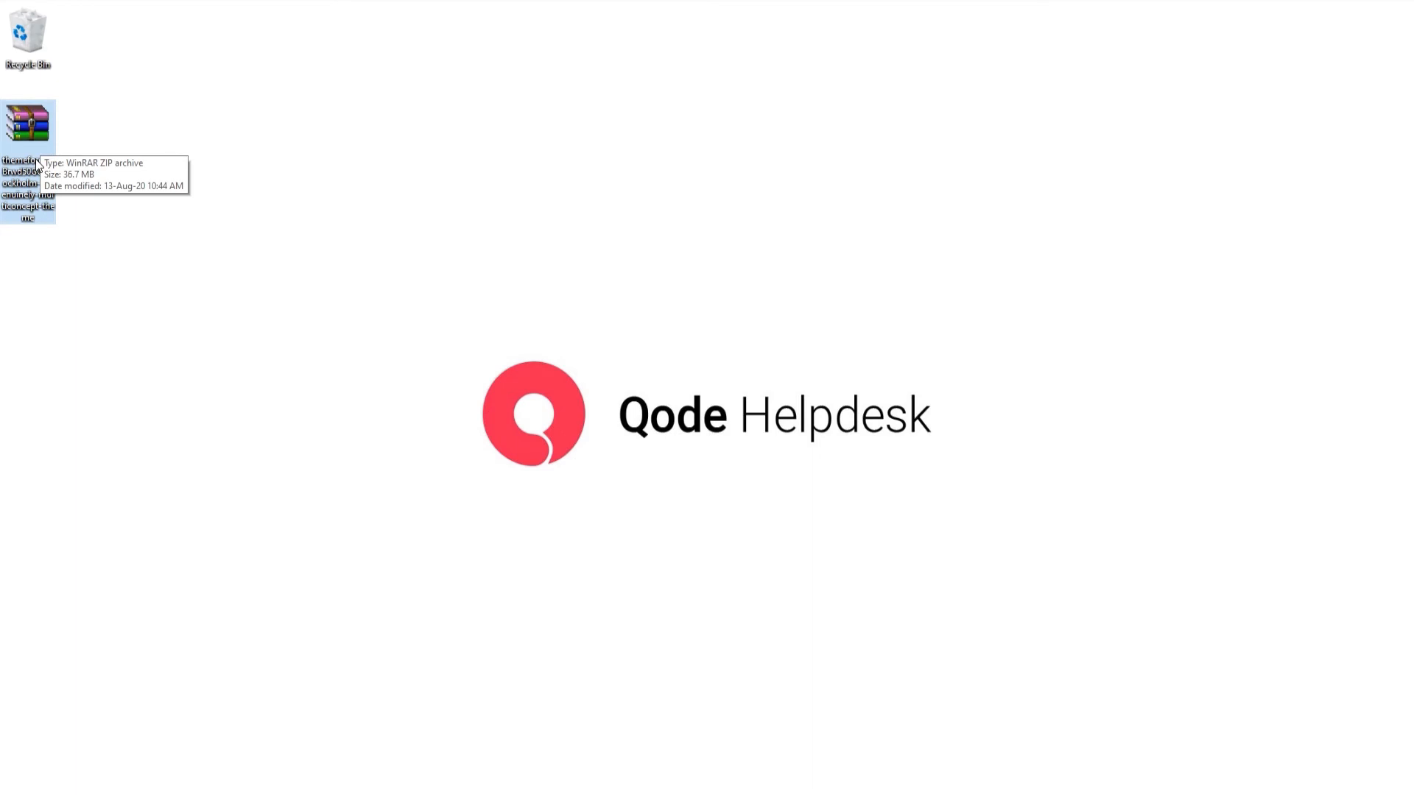
{"action": "right_click", "coordinate": [36, 163]}
{"action": "left_click", "coordinate": [68, 165]}
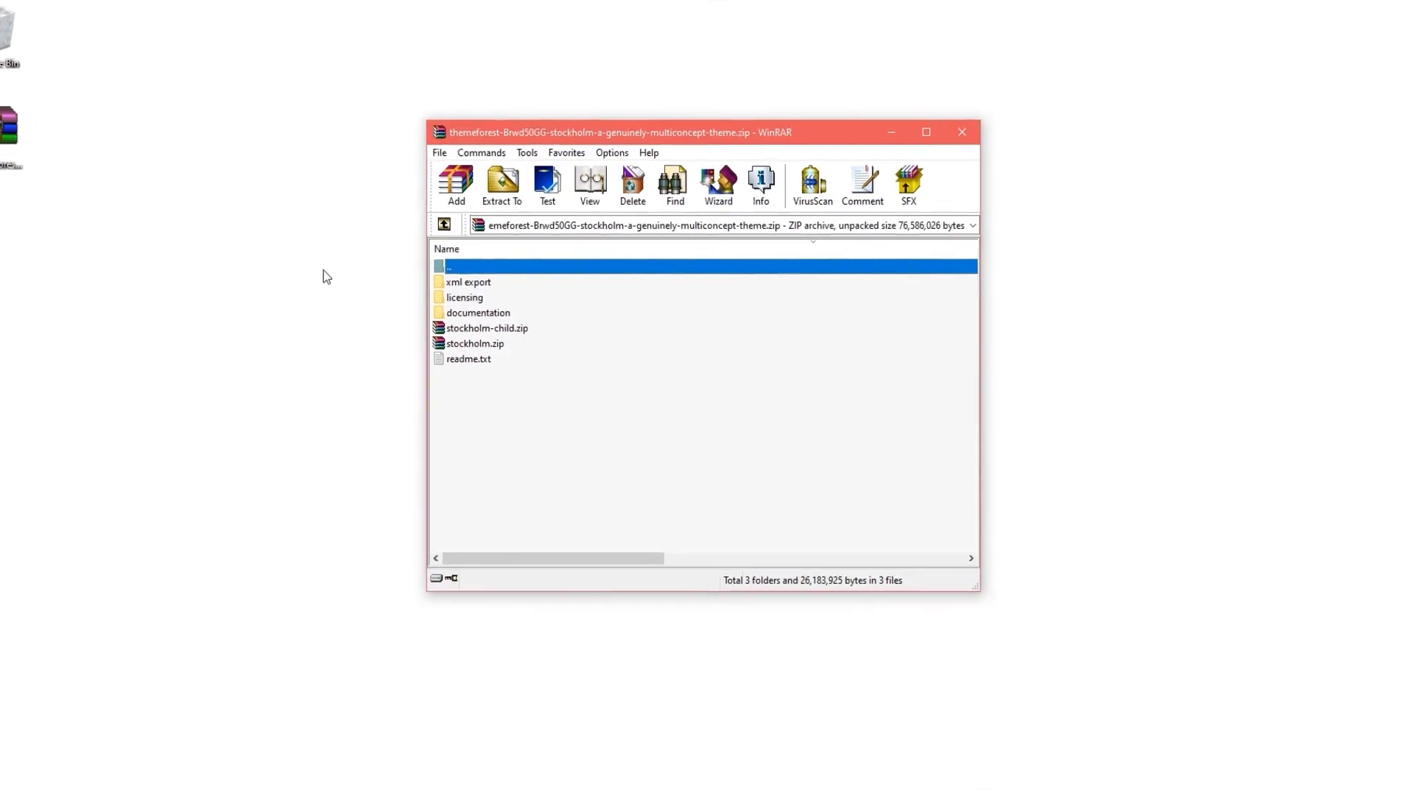
{"action": "left_click", "coordinate": [446, 343]}
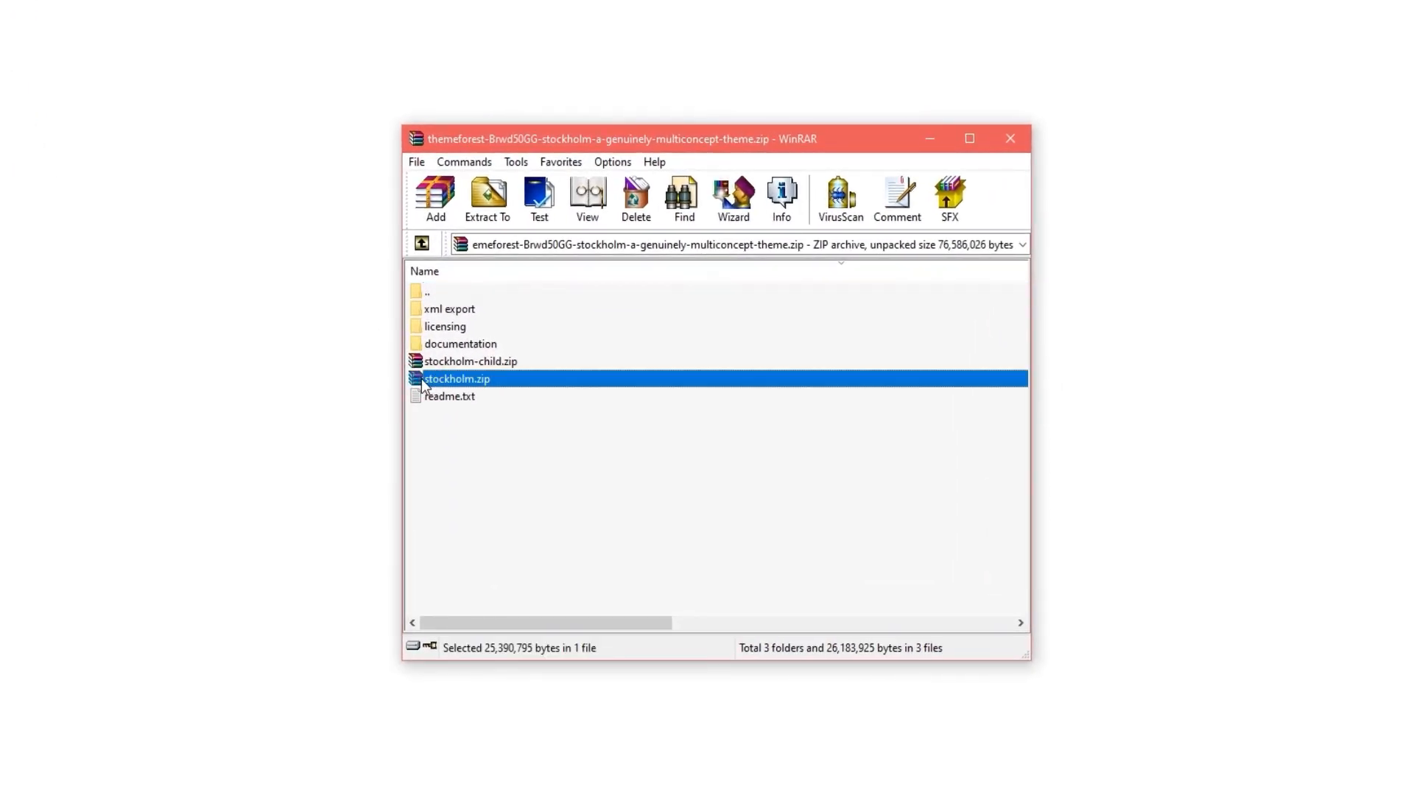
{"action": "left_click_drag", "start_coordinate": [422, 383], "coordinate": [231, 353]}
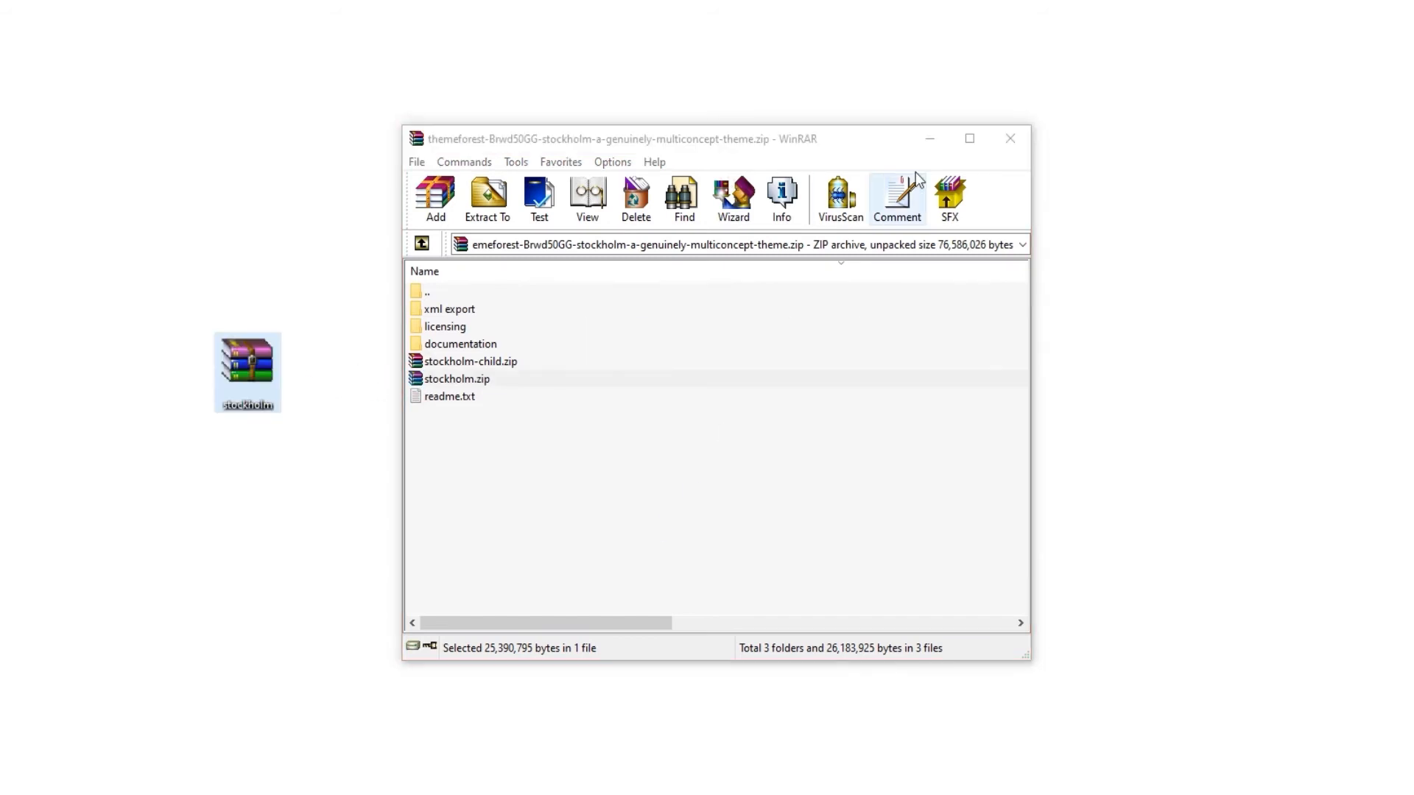
{"action": "left_click", "coordinate": [1010, 138]}
- Open the extracted stockholm.zip, copy its stockholm folder to the desktop and close the archive
{"action": "right_click", "coordinate": [246, 364]}
{"action": "left_click", "coordinate": [277, 374]}
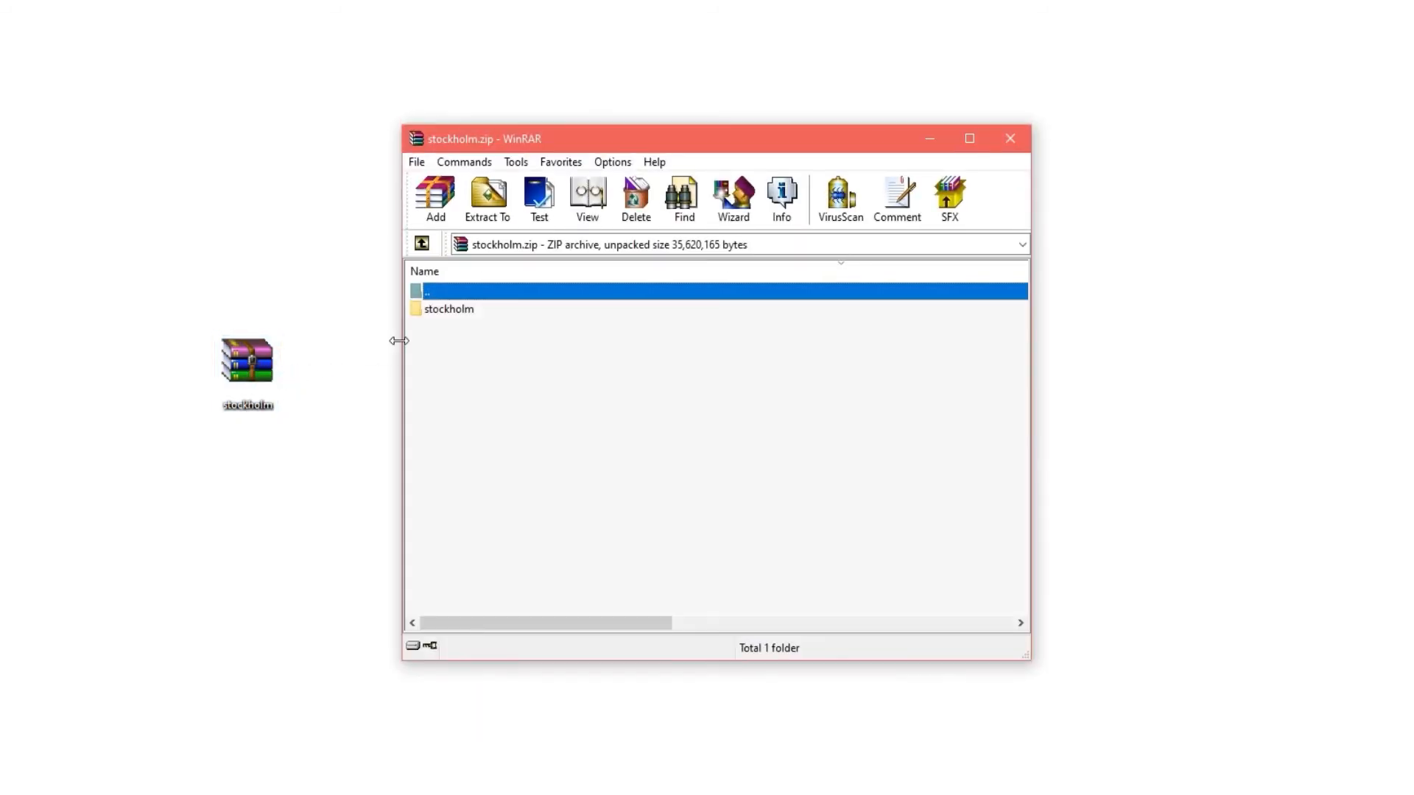
{"action": "left_click", "coordinate": [468, 308]}
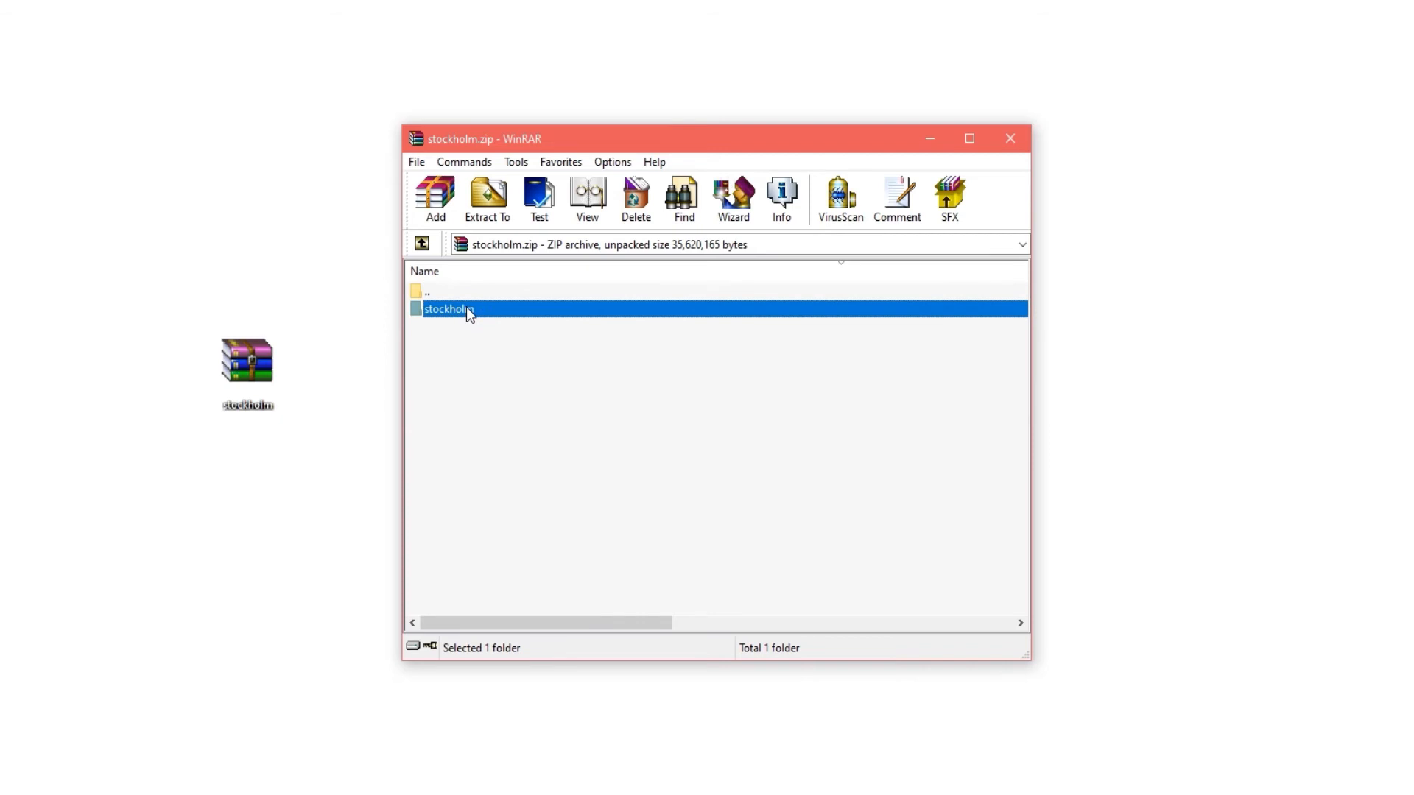
{"action": "left_click_drag", "start_coordinate": [466, 307], "coordinate": [246, 483]}
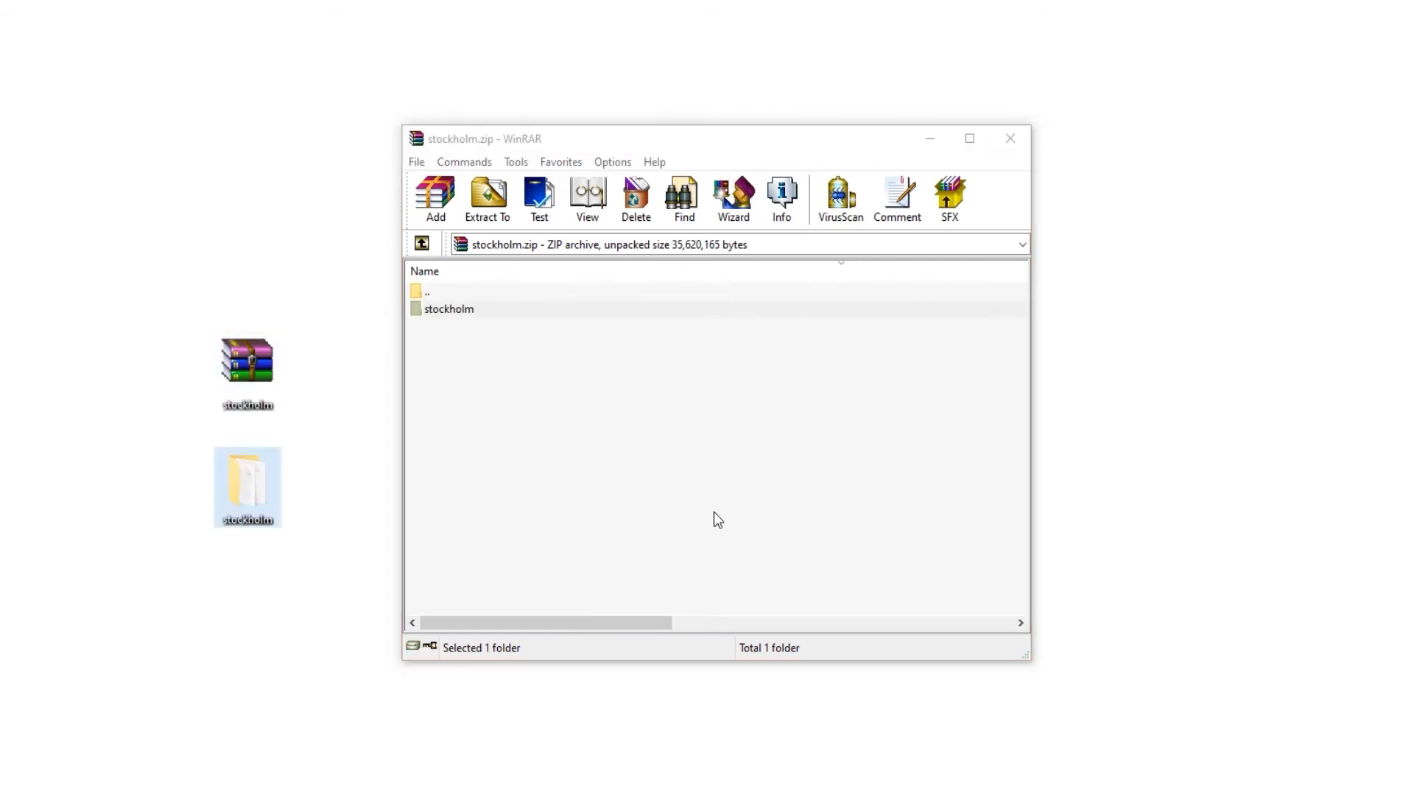
{"action": "left_click", "coordinate": [1010, 138]}
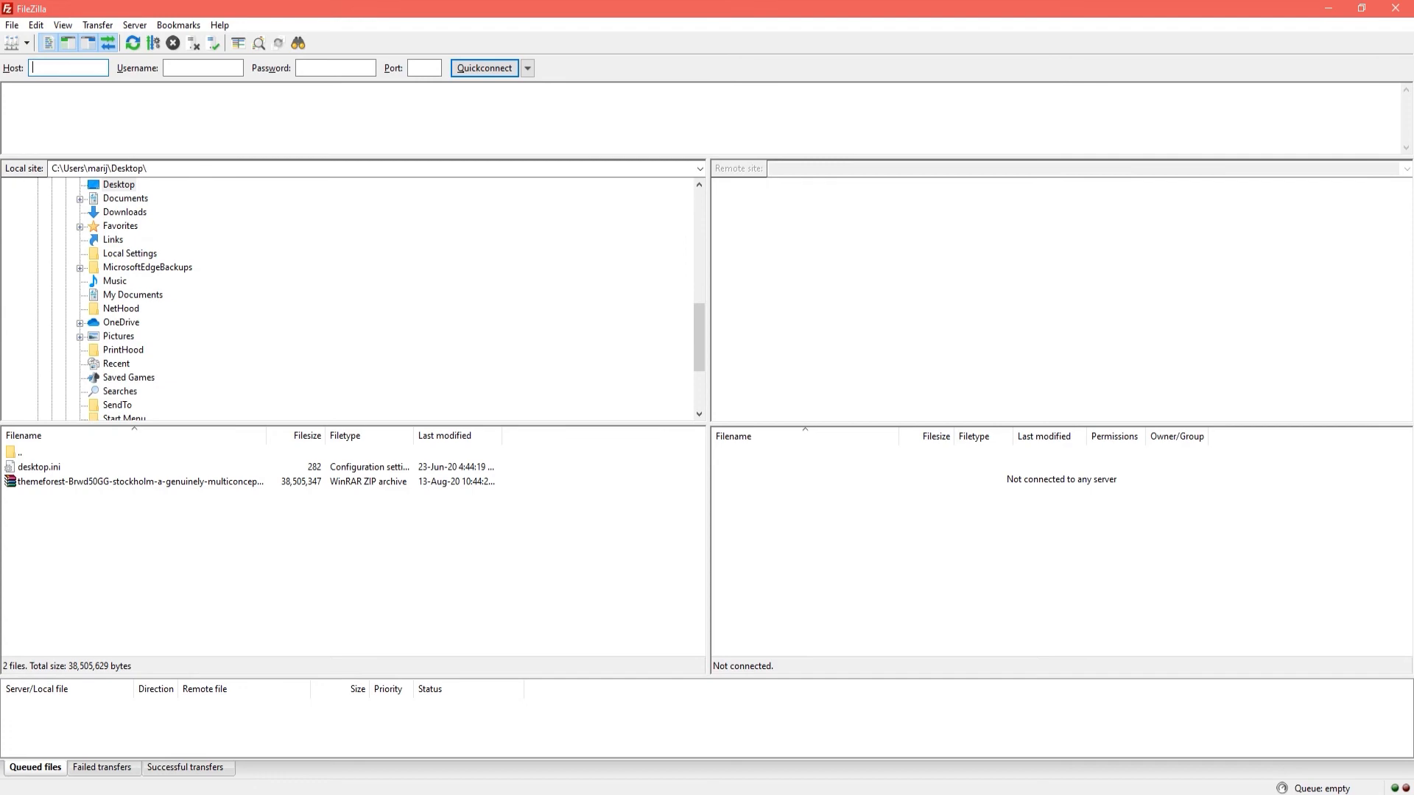
- In FileZilla, connect to the saved Stockholm site and open its wp-content/themes folder
{"action": "left_click", "coordinate": [247, 96]}
{"action": "left_click", "coordinate": [442, 93]}
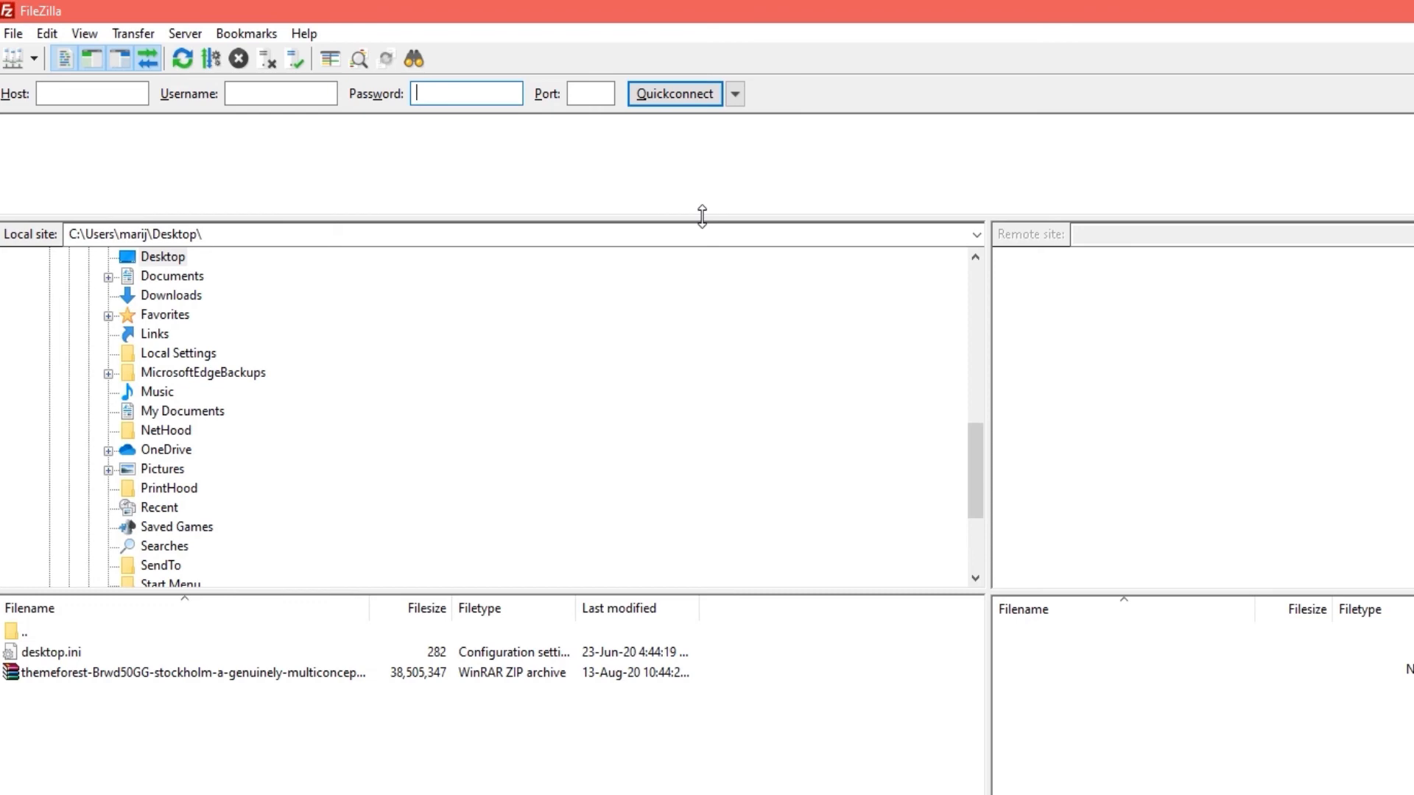
{"action": "left_click", "coordinate": [35, 59]}
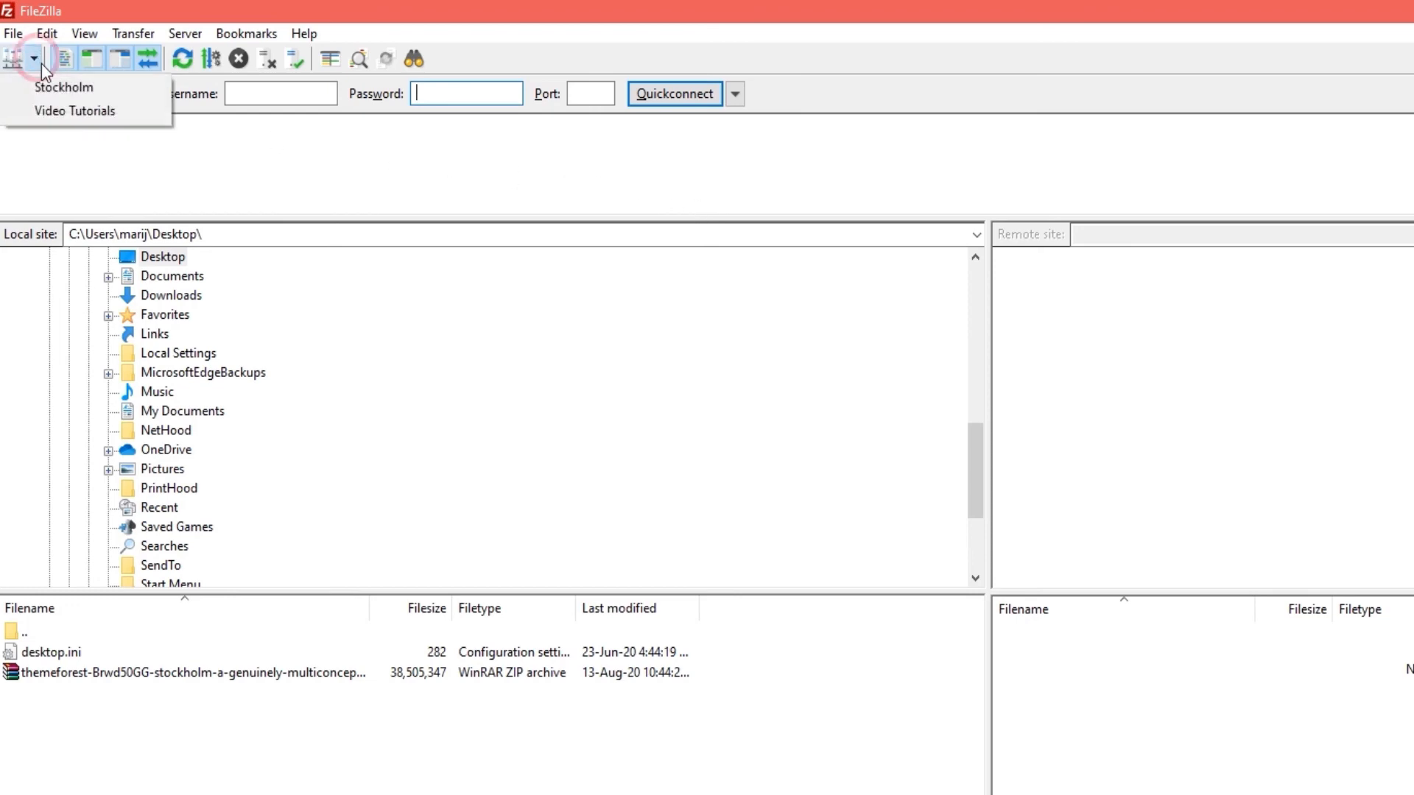
{"action": "left_click", "coordinate": [64, 87]}
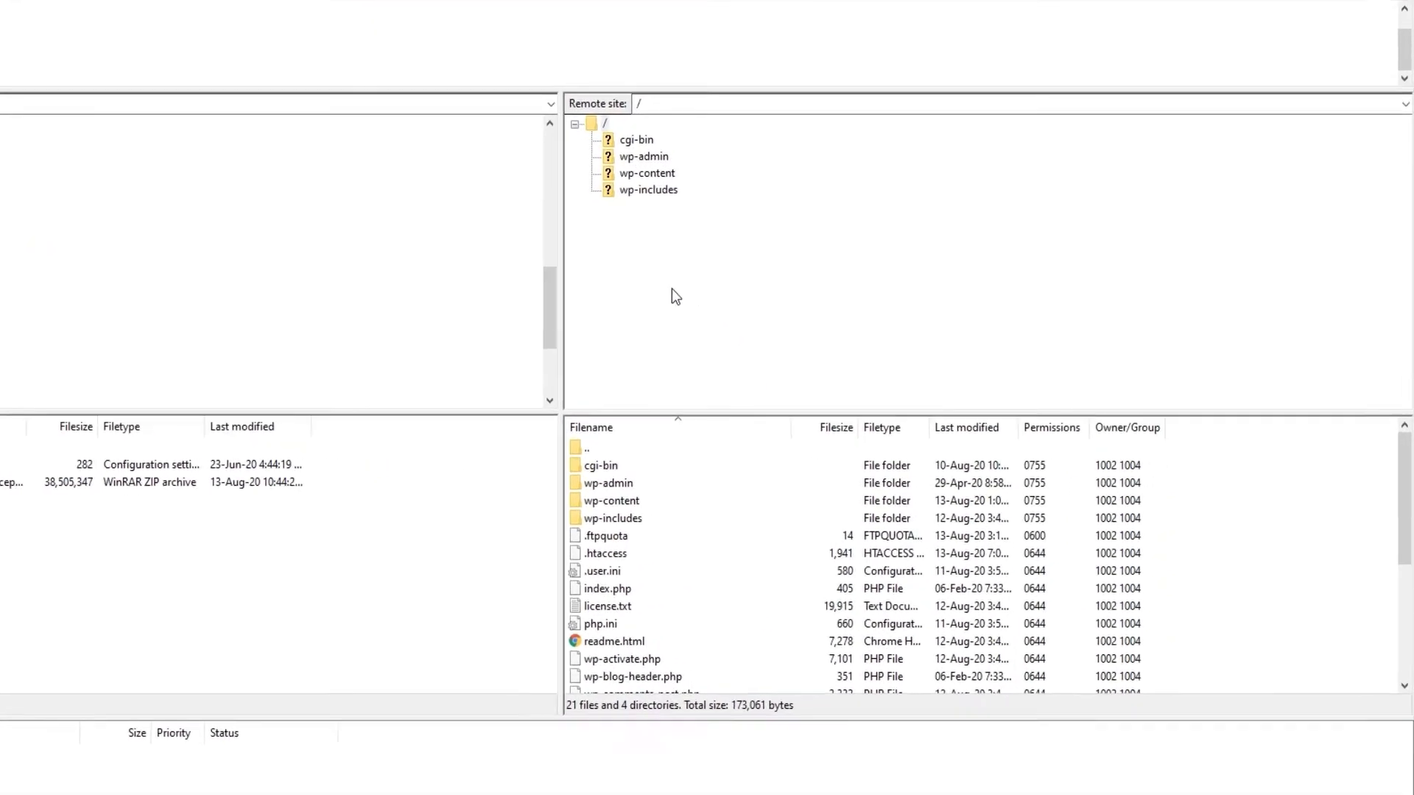
{"action": "left_click", "coordinate": [528, 140]}
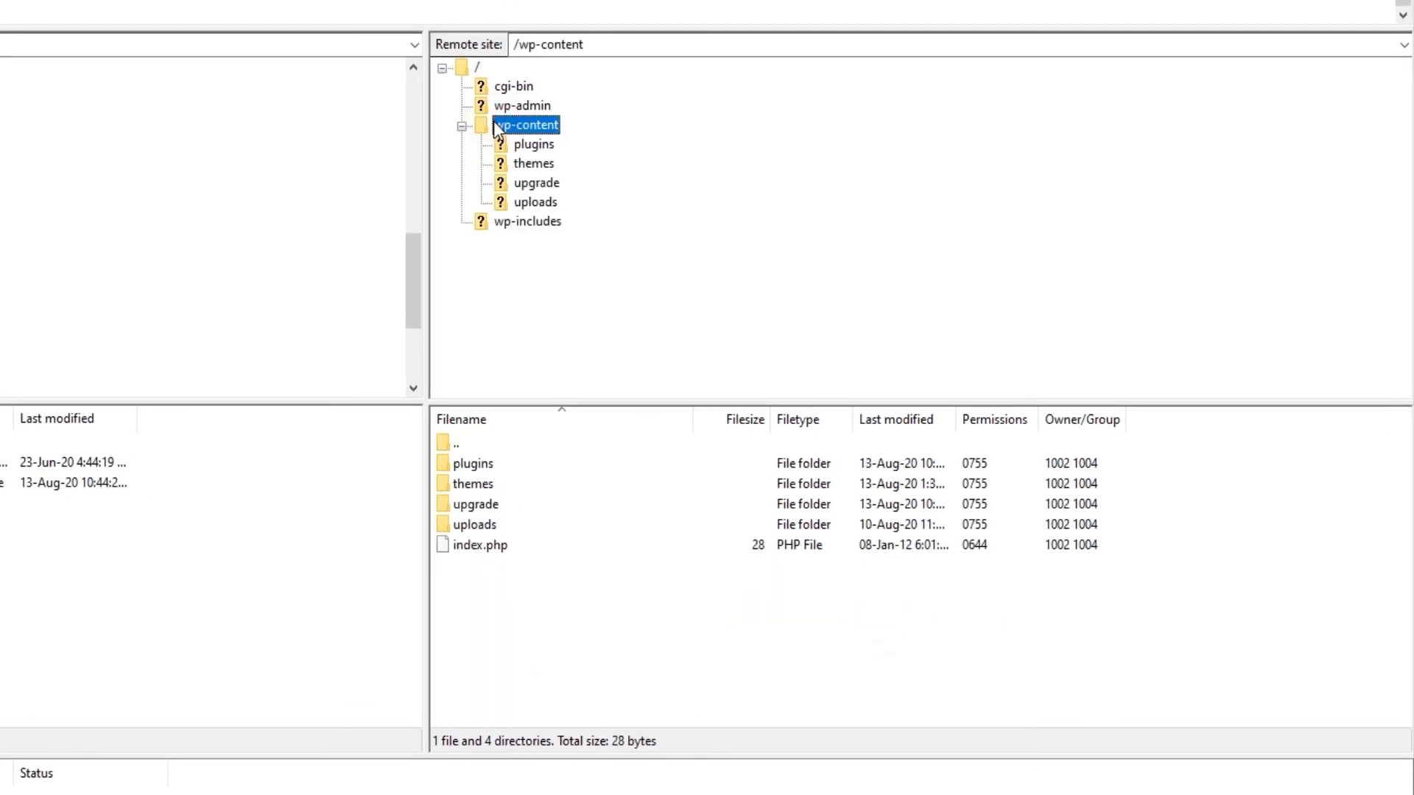
{"action": "left_click", "coordinate": [527, 164]}
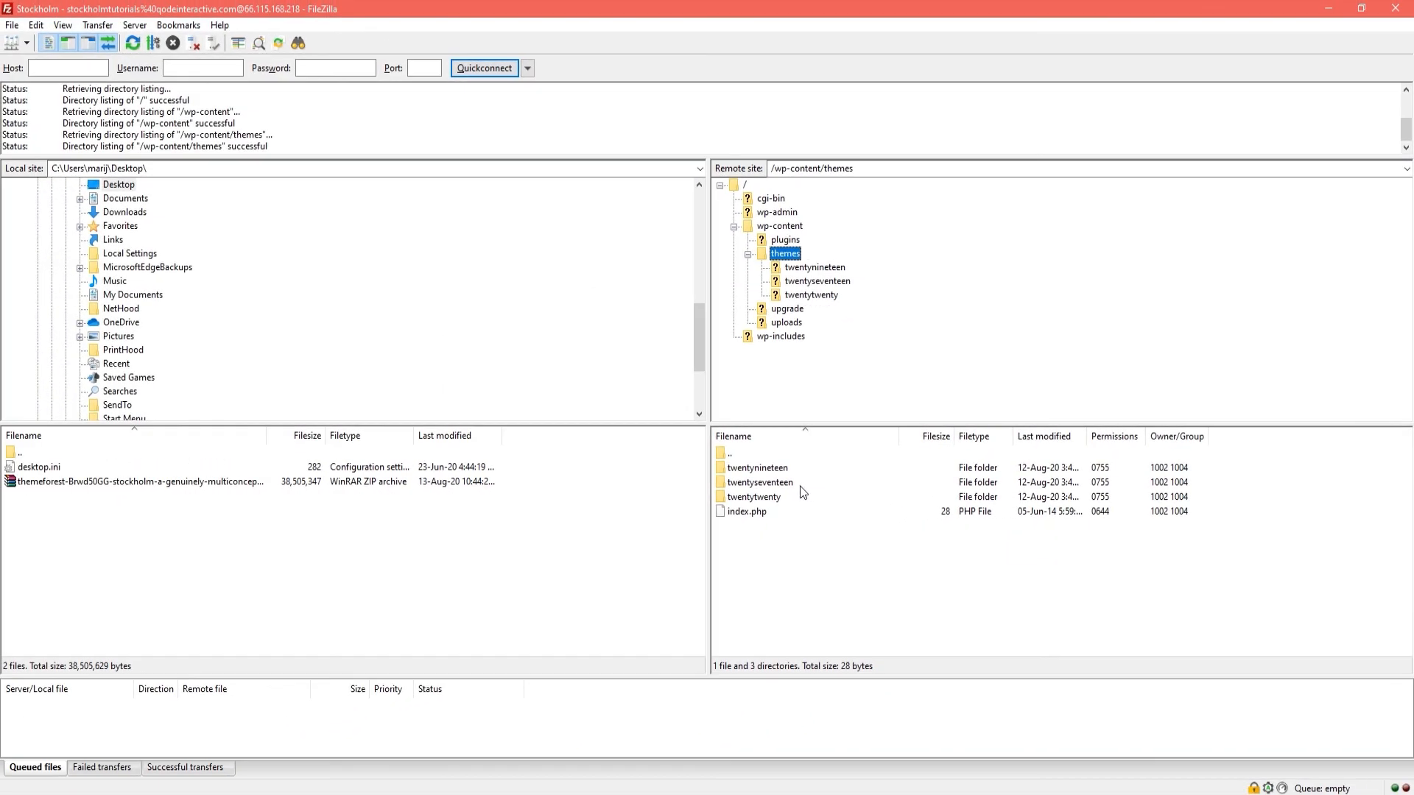
- Refresh the local Desktop listing and upload the stockholm folder to the remote themes folder
{"action": "right_click", "coordinate": [96, 530]}
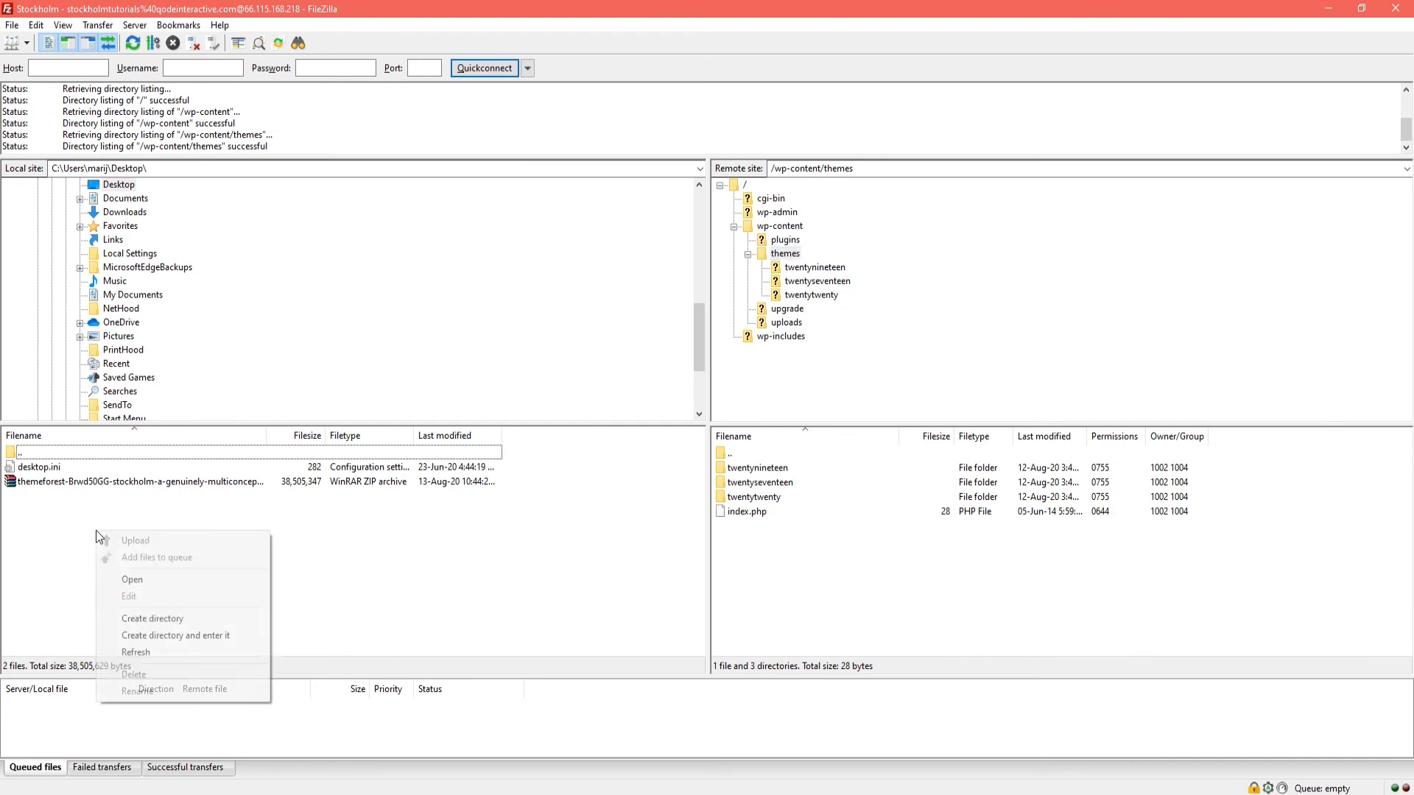
{"action": "left_click", "coordinate": [166, 652]}
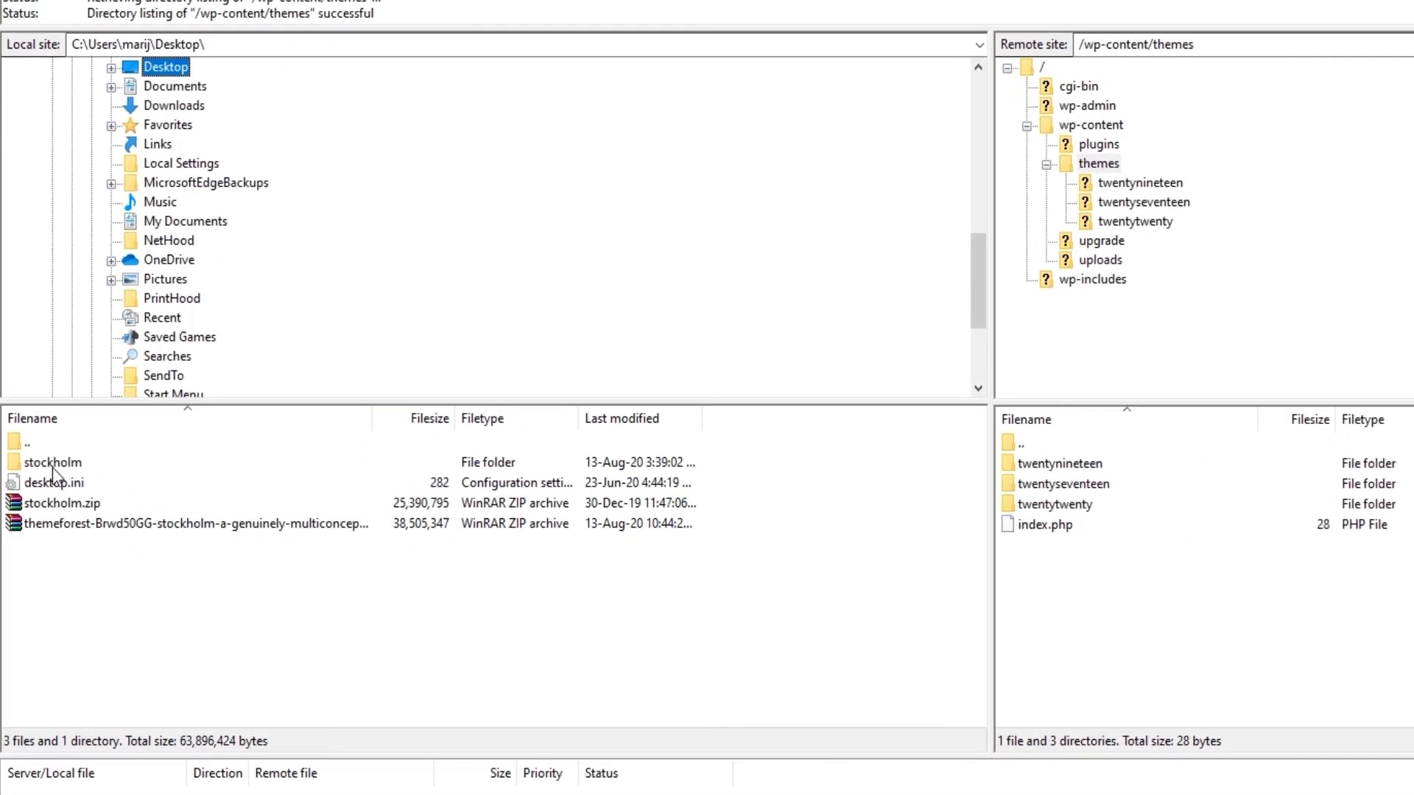
{"action": "left_click", "coordinate": [39, 466]}
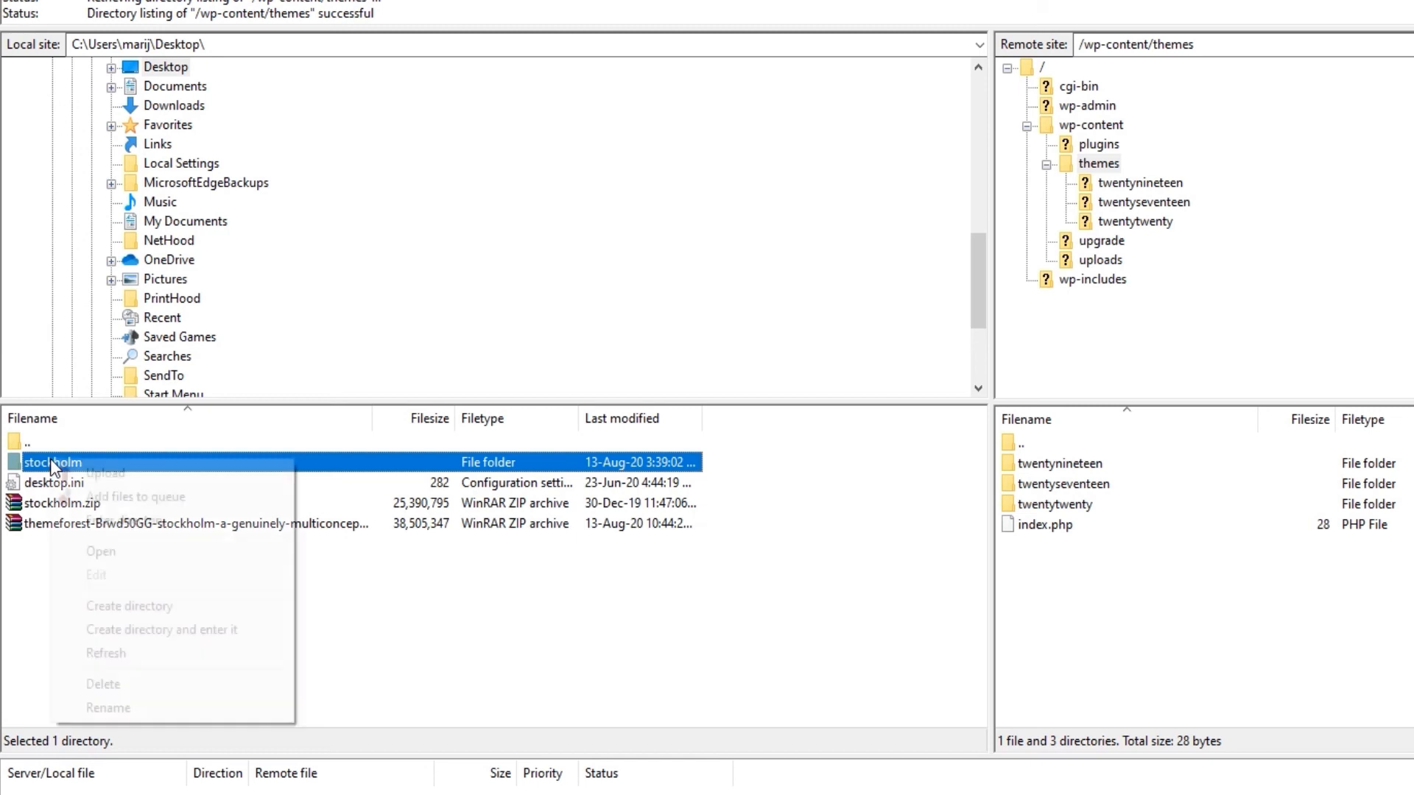
{"action": "right_click", "coordinate": [50, 458]}
{"action": "left_click", "coordinate": [93, 467]}
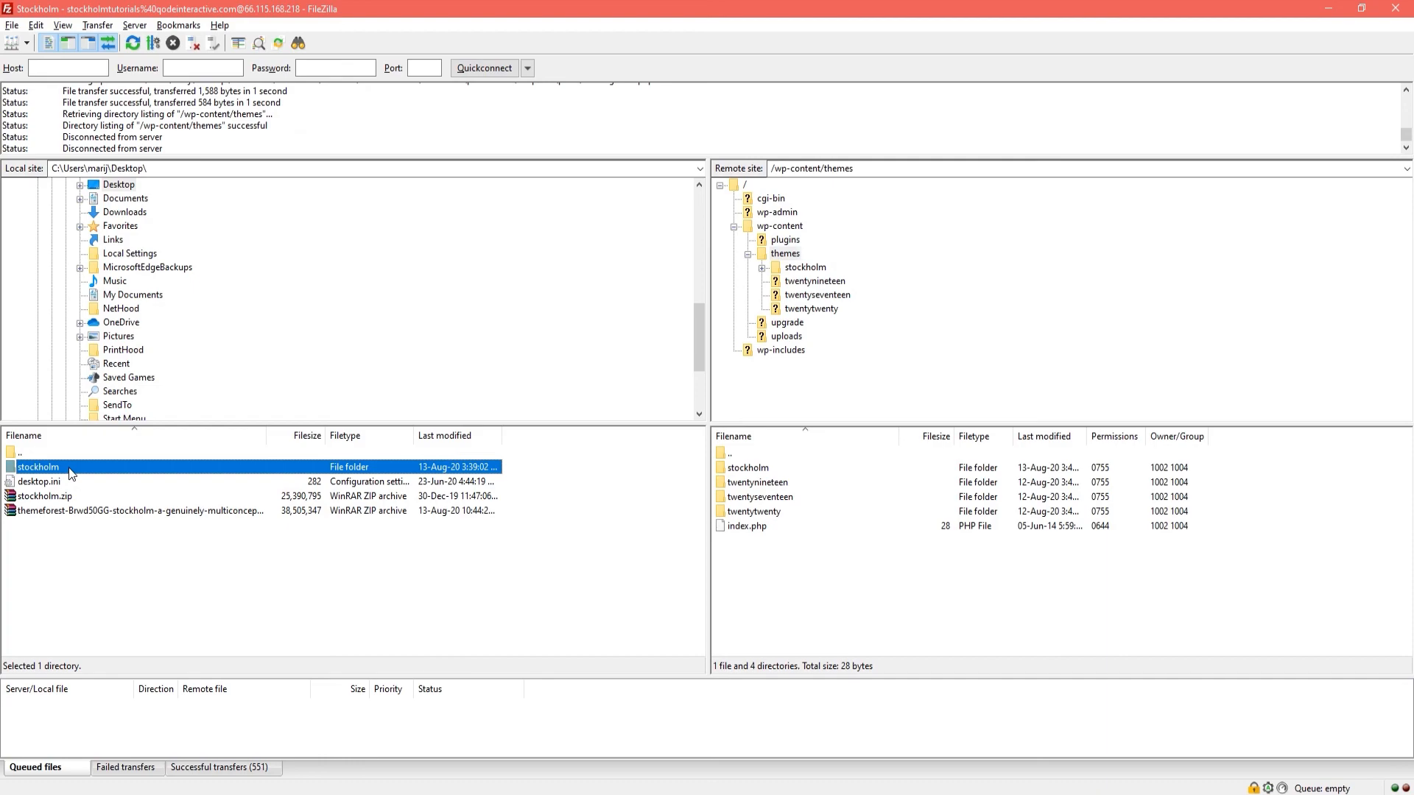
- Switch to the WordPress dashboard in the browser and activate the Stockholm theme from the installed themes
{"action": "key", "text": "alt+Tab"}
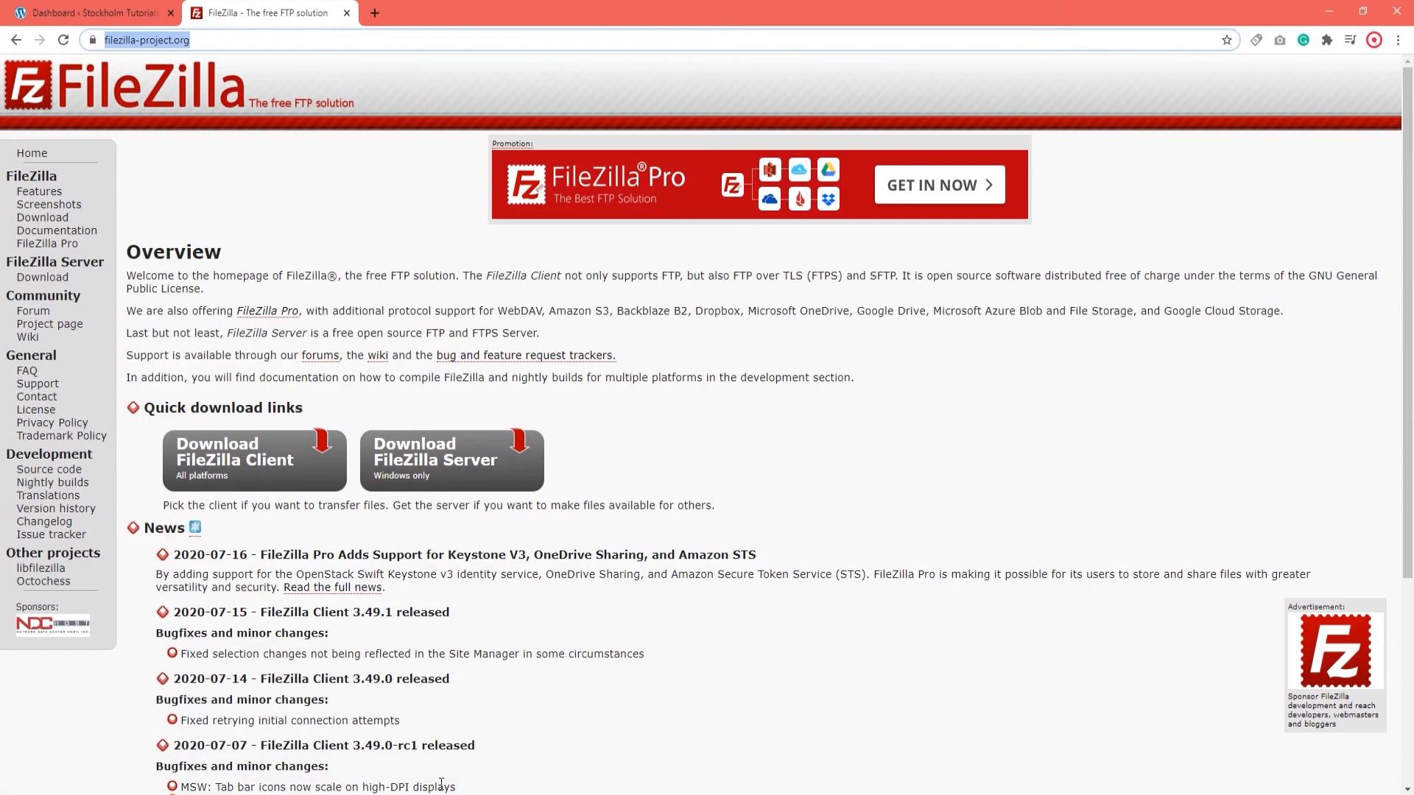
{"action": "left_click", "coordinate": [94, 12]}
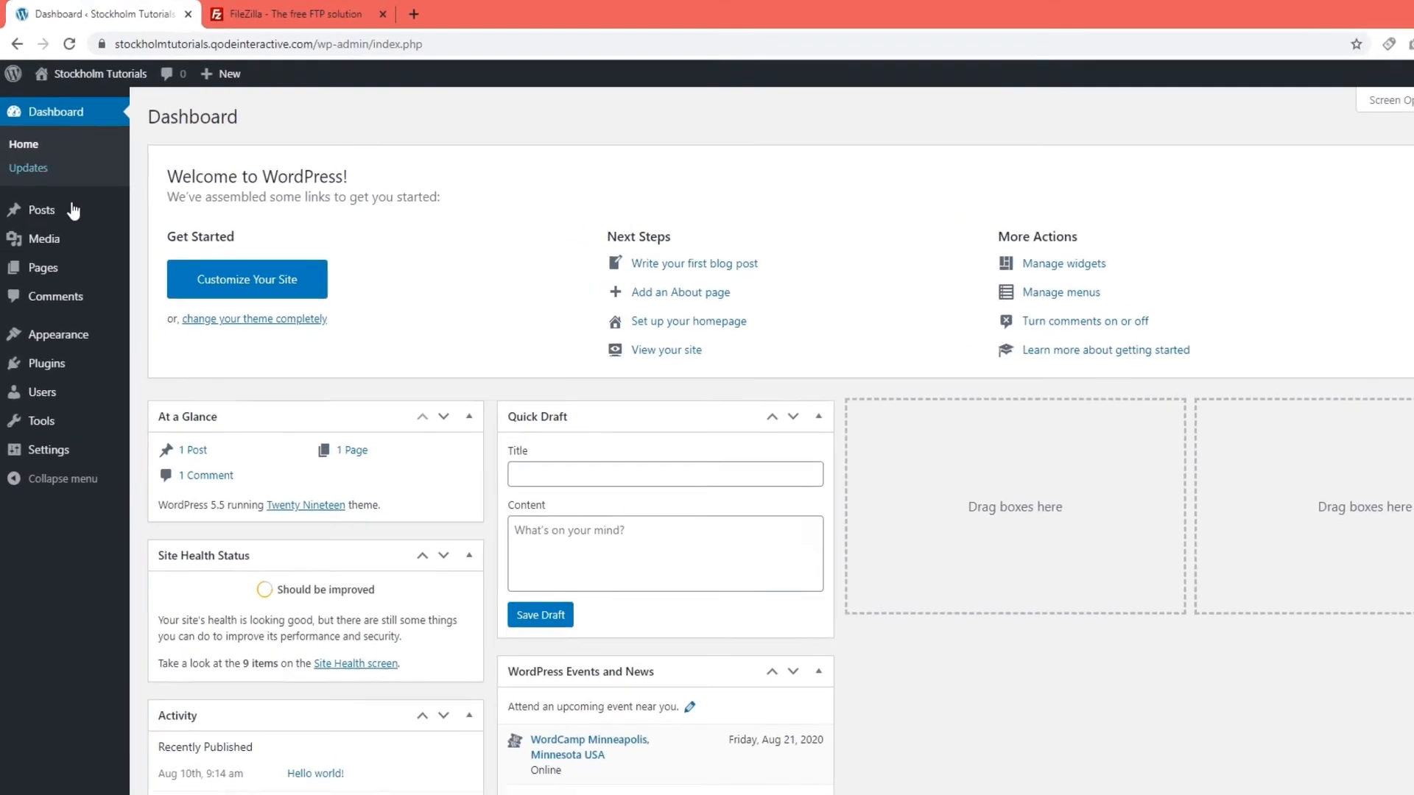
{"action": "mouse_move", "coordinate": [65, 334]}
{"action": "left_click", "coordinate": [152, 345]}
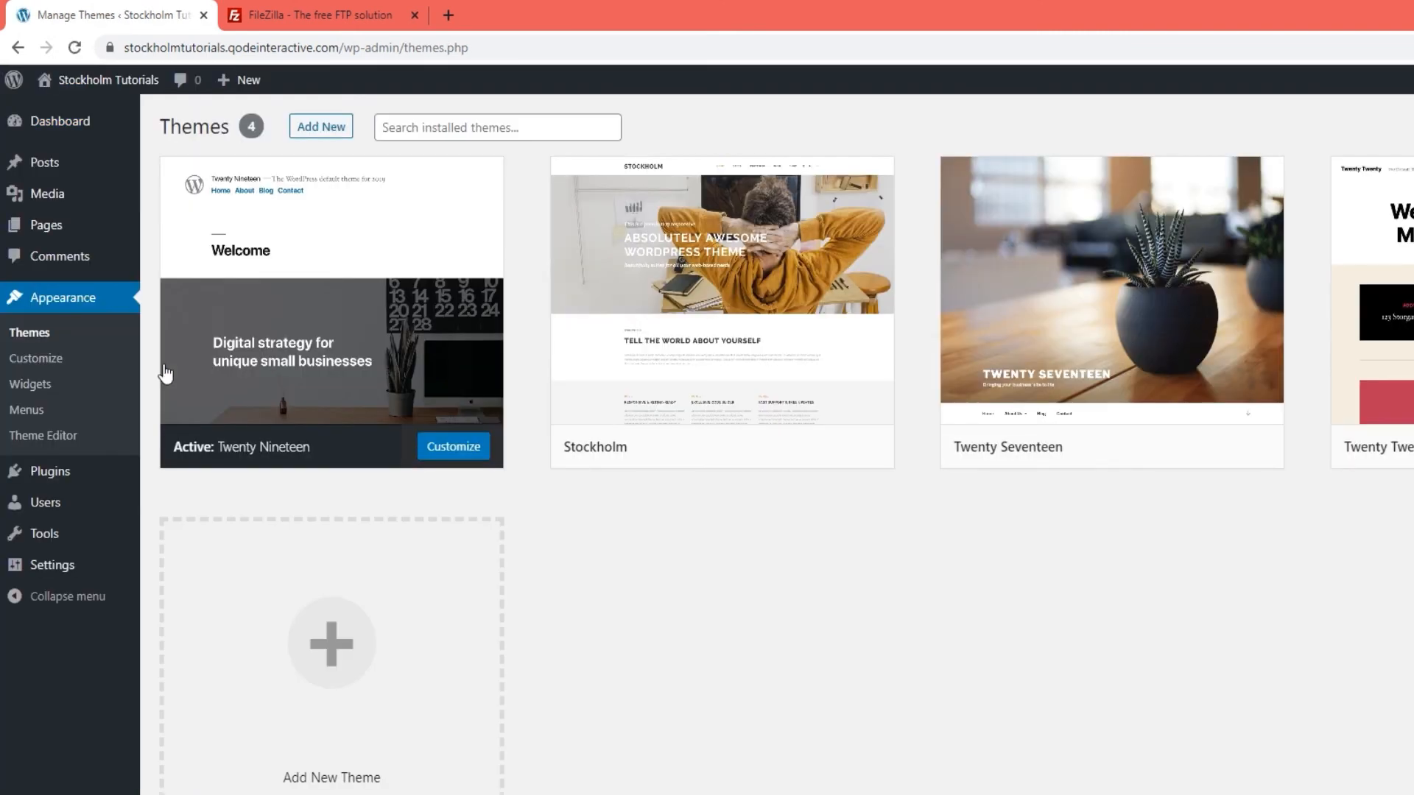
{"action": "mouse_move", "coordinate": [656, 350]}
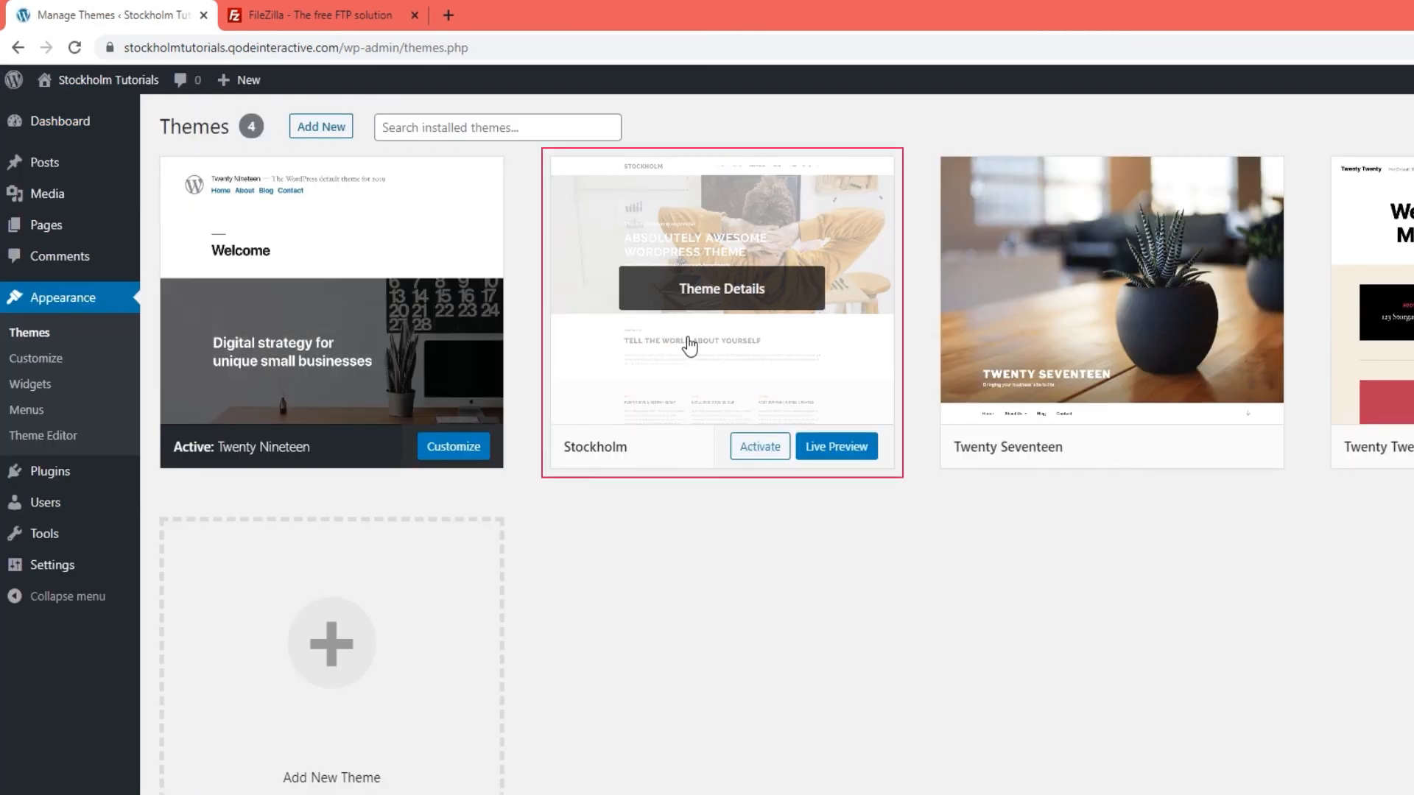
{"action": "left_click", "coordinate": [751, 447]}
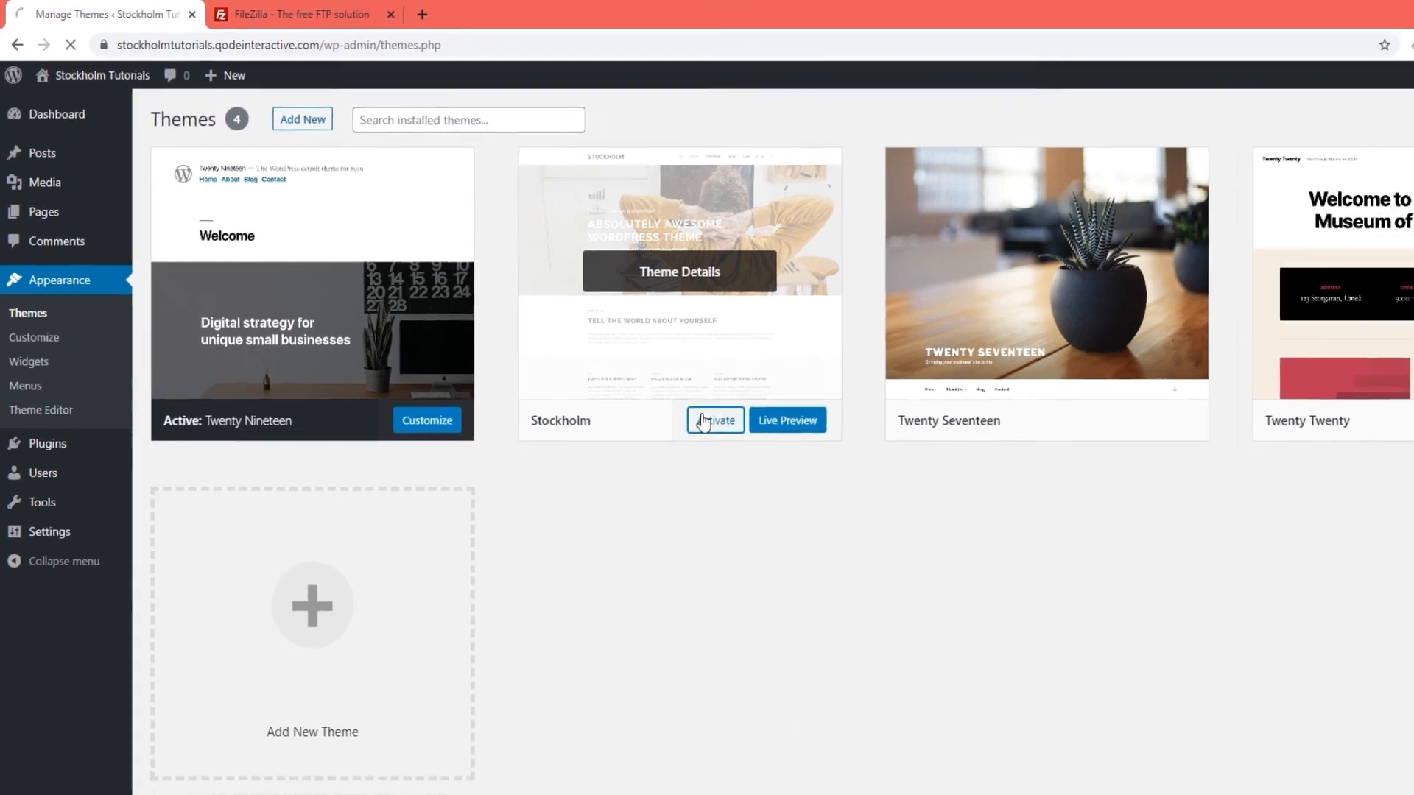